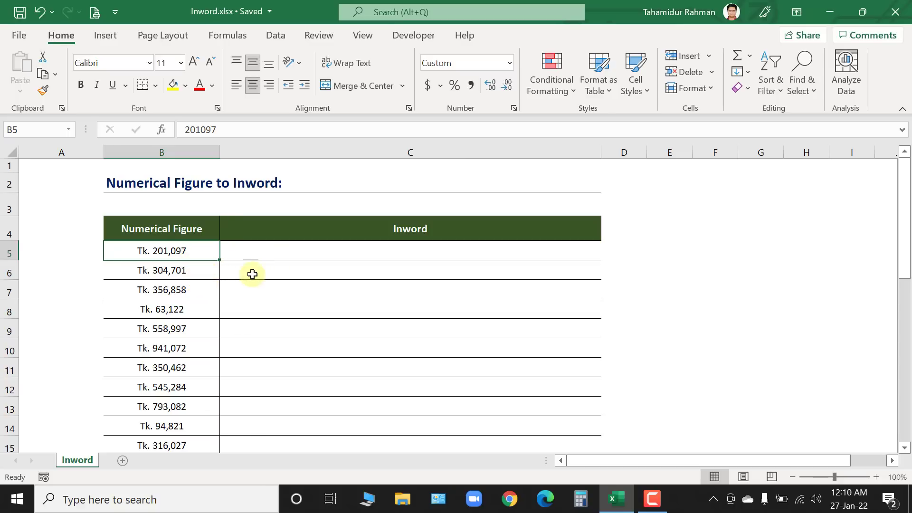
Enter "Two Lac One Thousand Ninty Seven Taka" as plain text in C5, beside the first numerical figure
scroll(206, 260, "down", 1)
left_click_drag(166, 203, 171, 420)
scroll(379, 352, "up", 7)
left_click(311, 252)
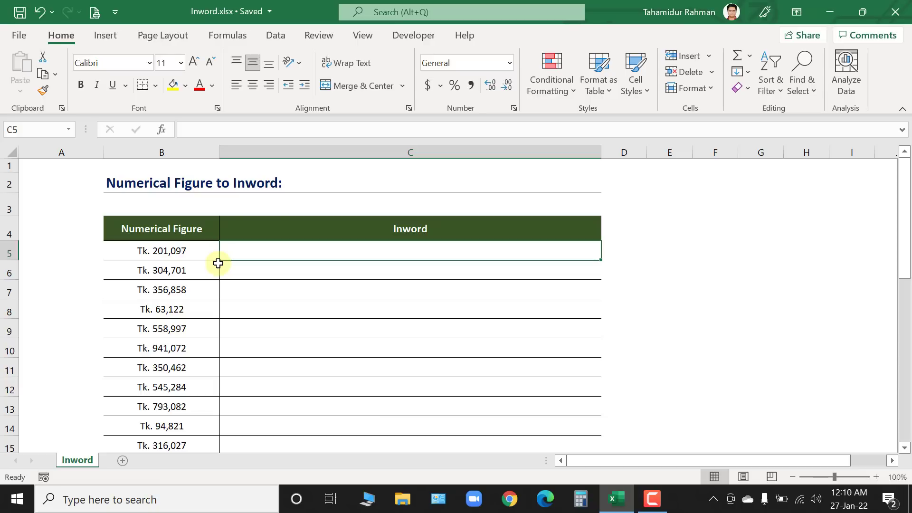
type("T")
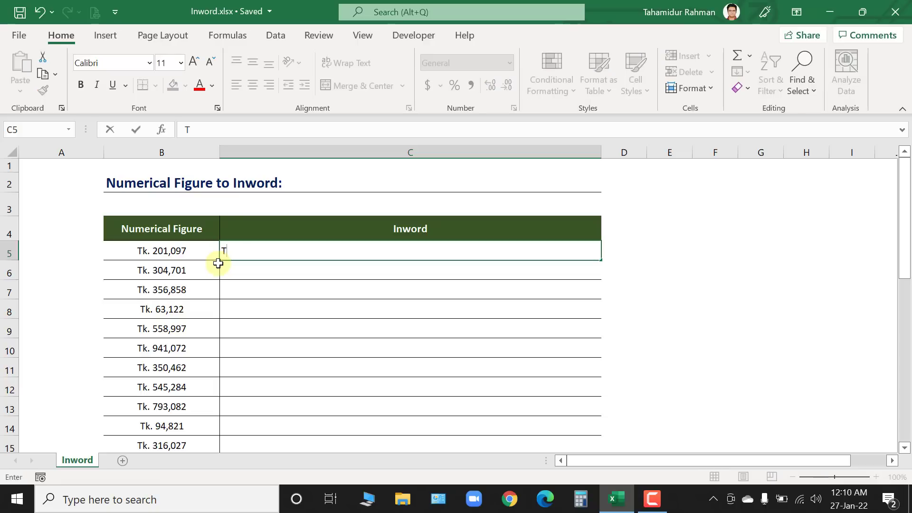
type("hous")
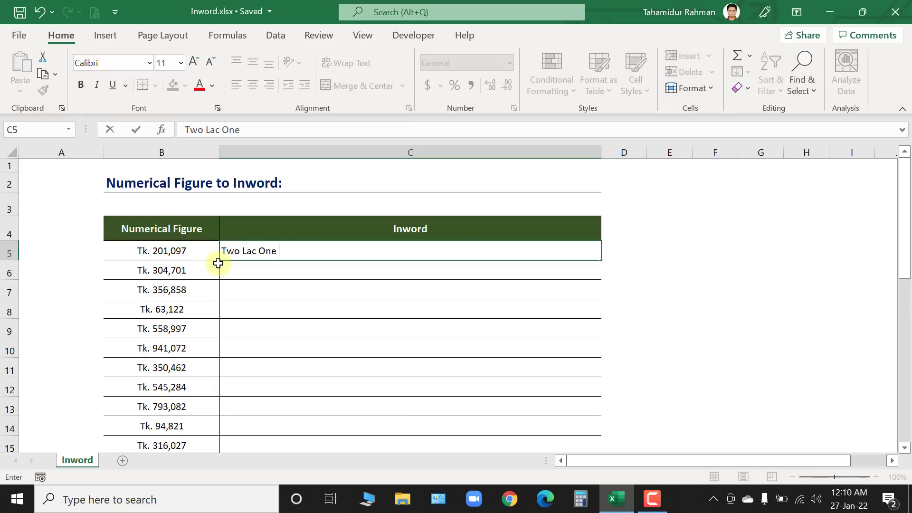
type("and ")
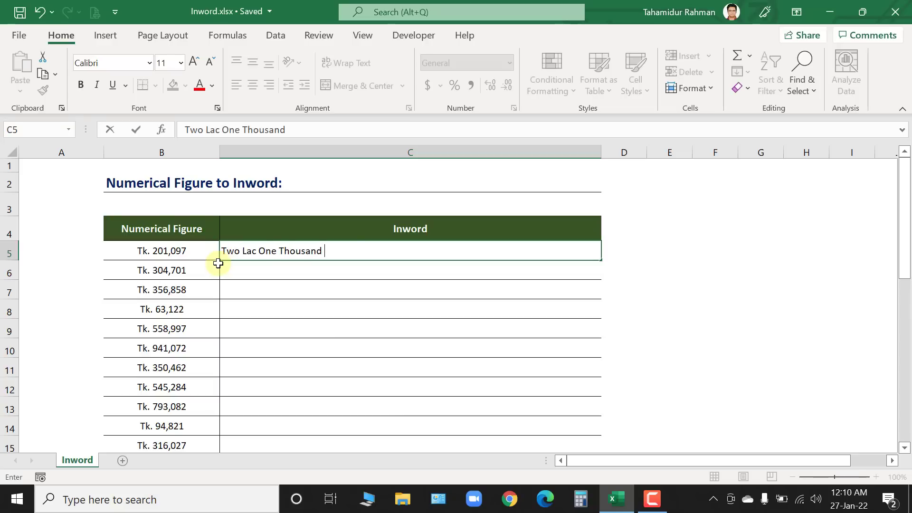
type("Ninty Seven T")
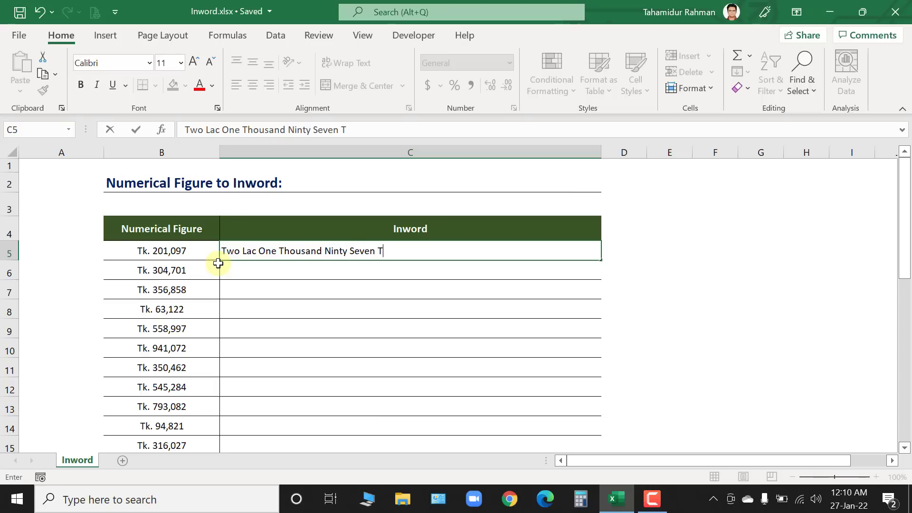
type("aka")
key("Return")
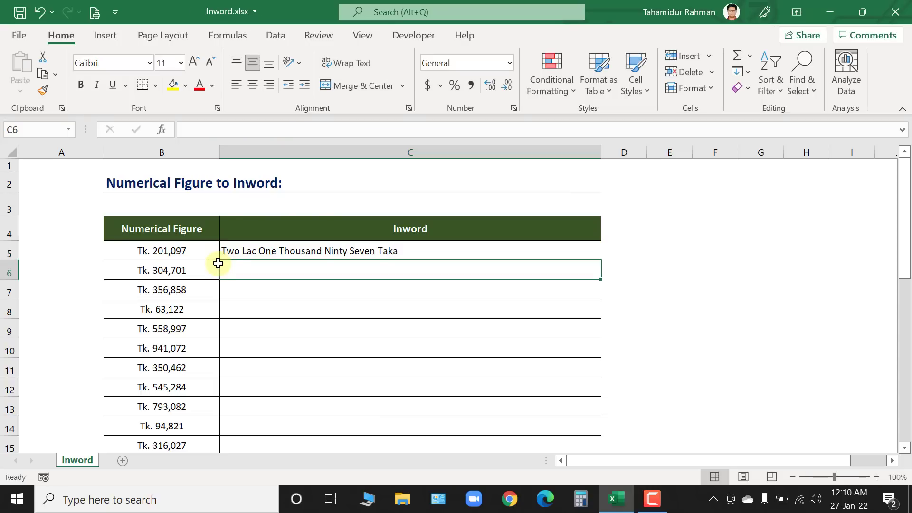
Clear the manually entered wording from cell C5
scroll(263, 311, "down", 3)
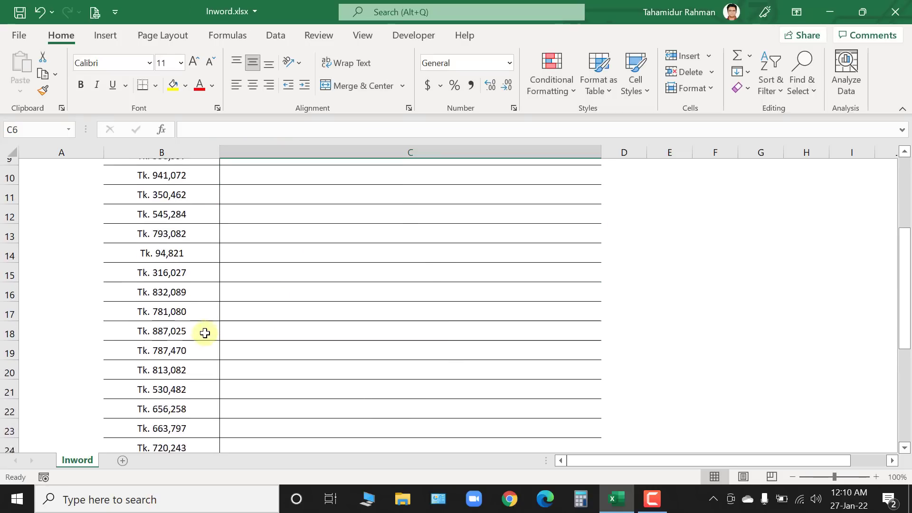
scroll(216, 374, "down", 4)
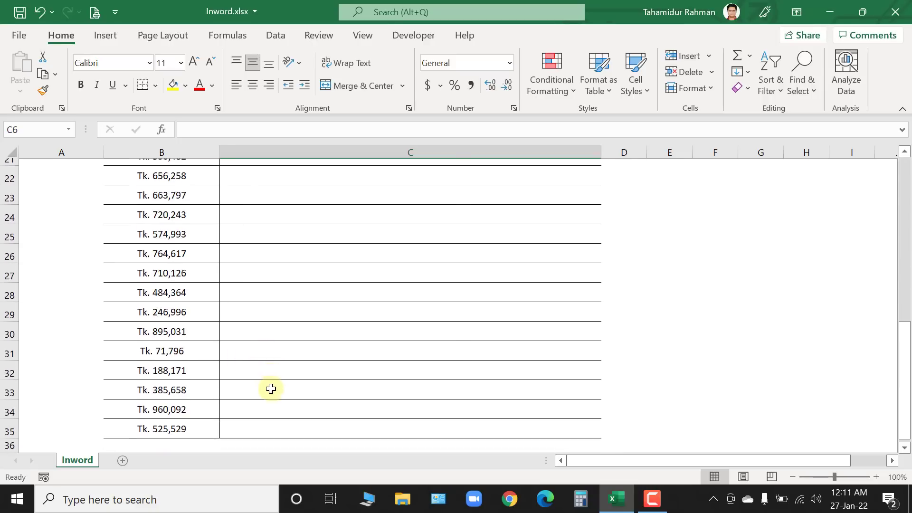
scroll(324, 409, "up", 6)
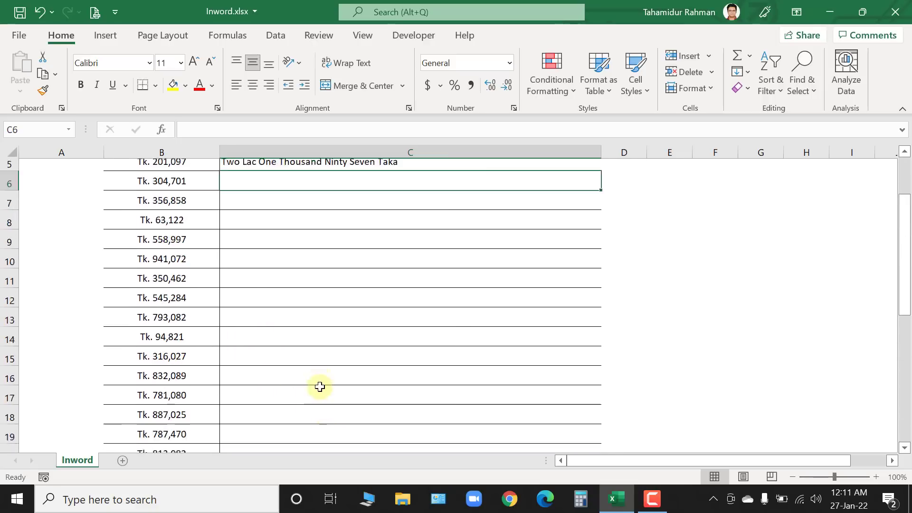
scroll(320, 386, "up", 2)
left_click(301, 247)
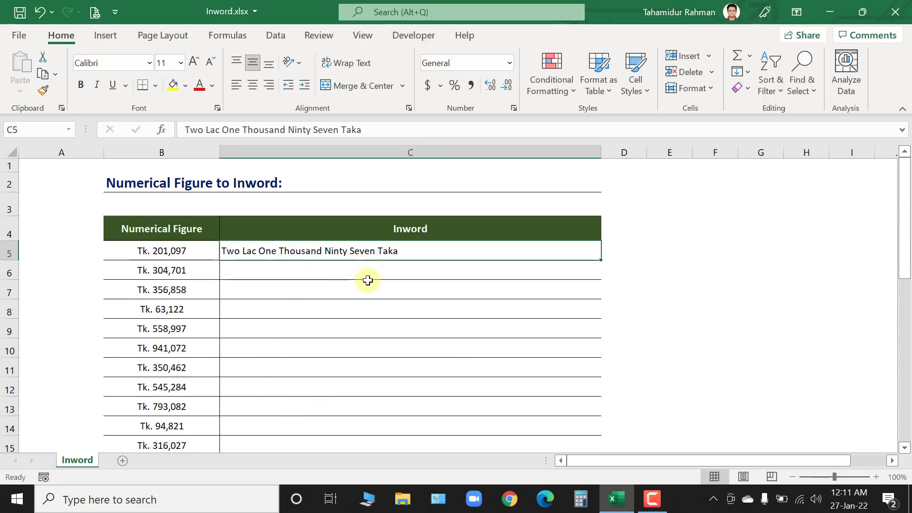
key("Delete")
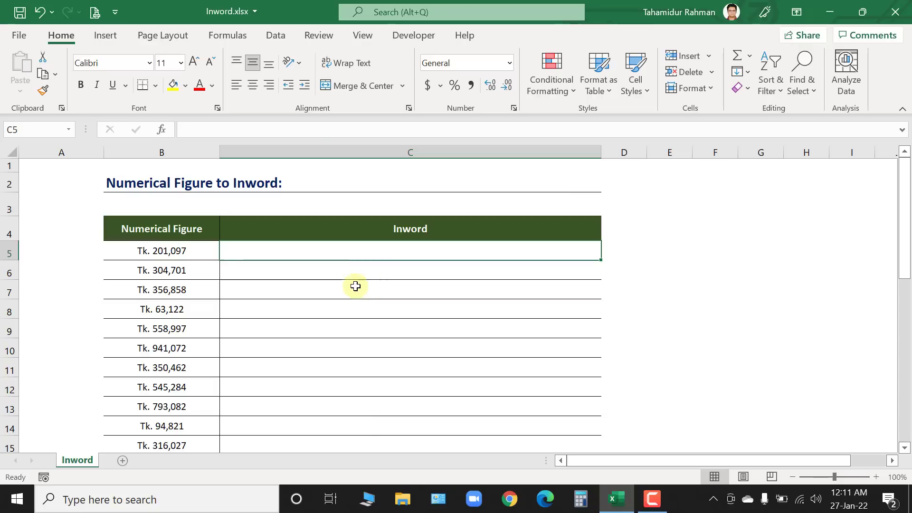
Enter the formula =InWord(B5) in C5 to convert the first figure into words
type("=")
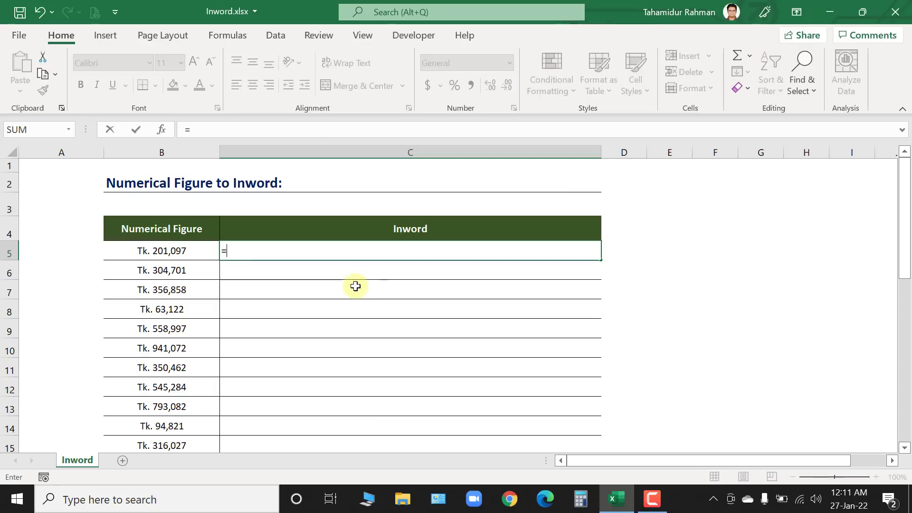
type("inwo")
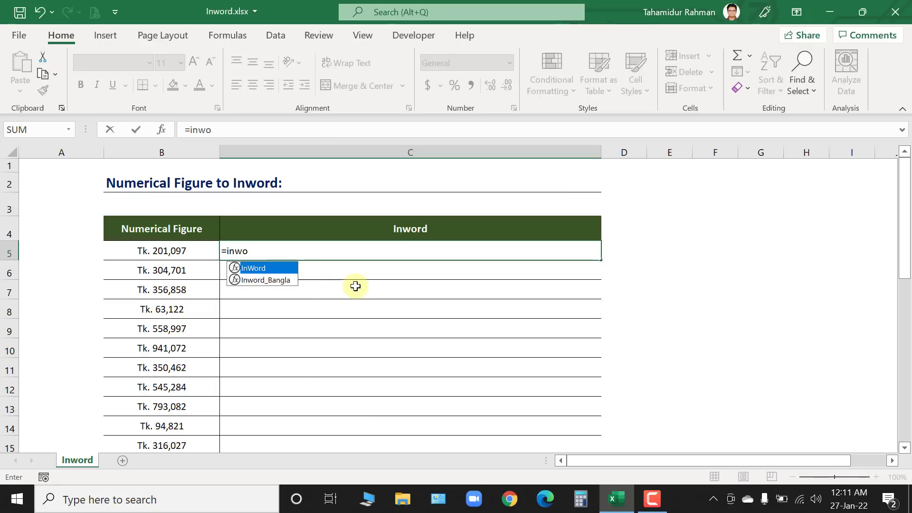
key("Tab")
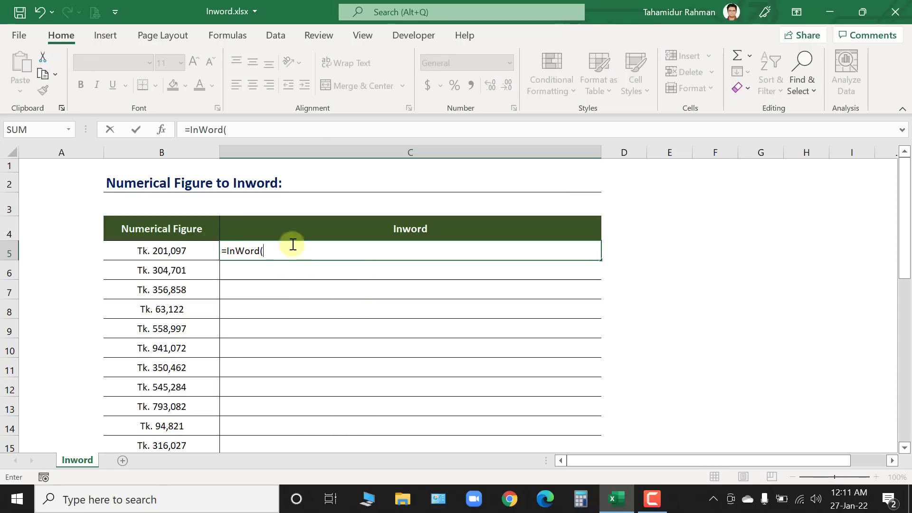
left_click(169, 251)
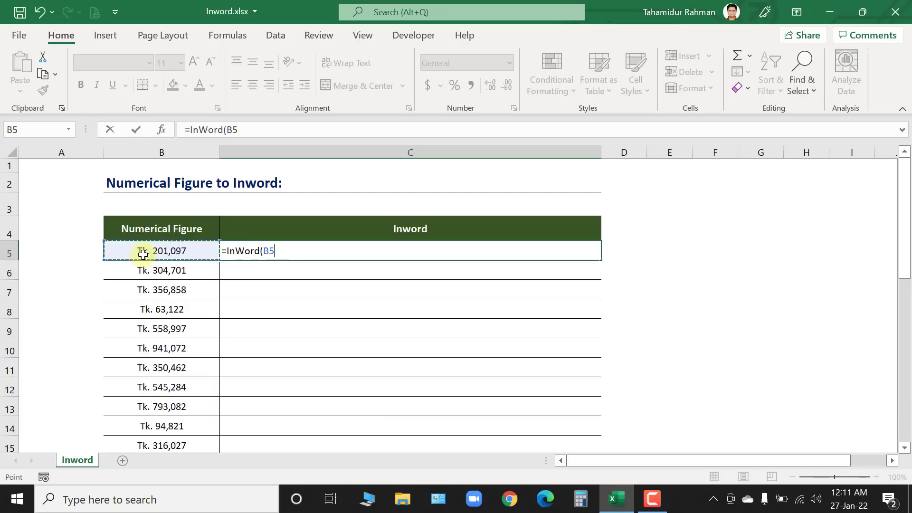
type(")")
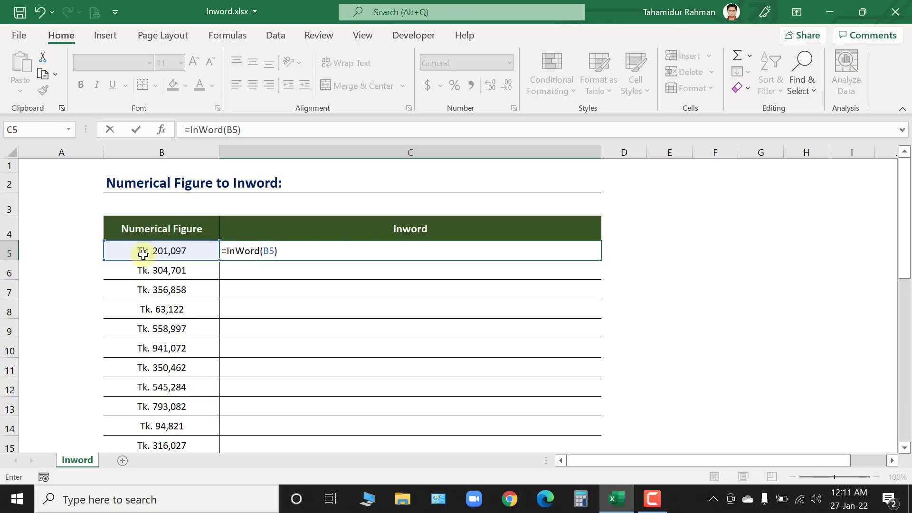
key("Return")
Fill the InWord formula from C5 down the Inword column to row 35
left_click(407, 248)
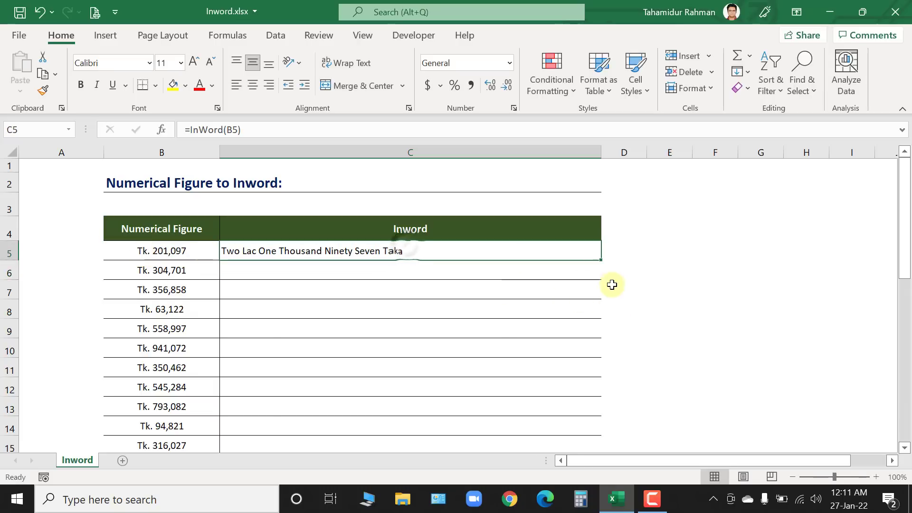
double_click(600, 261)
scroll(551, 309, "down", 7)
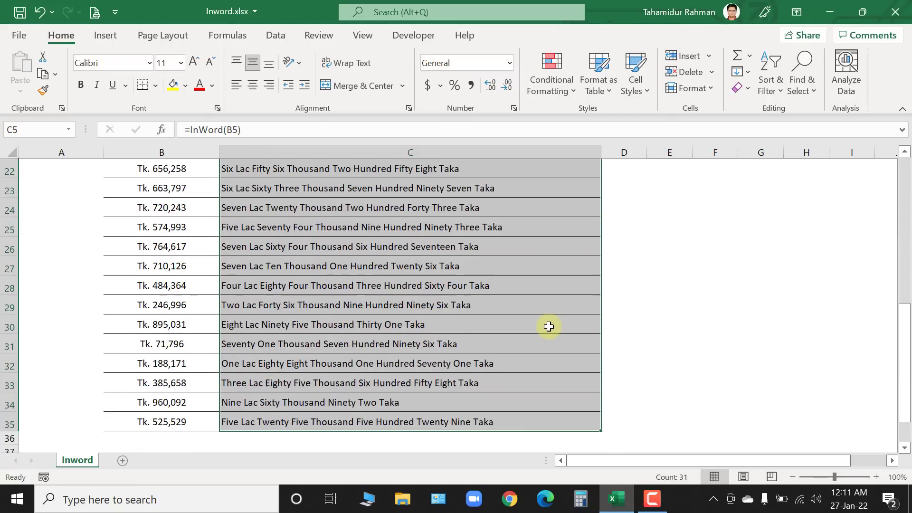
scroll(549, 327, "up", 7)
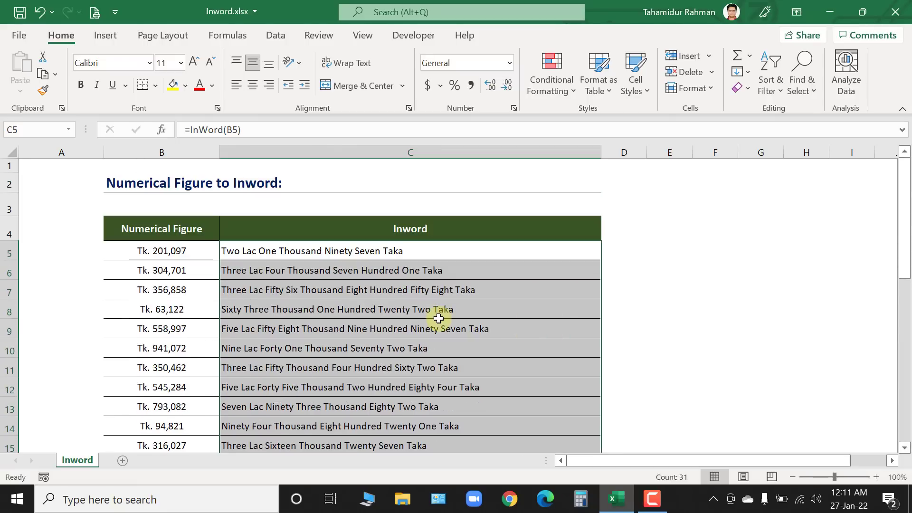
left_click(437, 316)
Review the numerical figures in column B from row 5 down to the end of the table
left_click(179, 250)
scroll(178, 326, "down", 7)
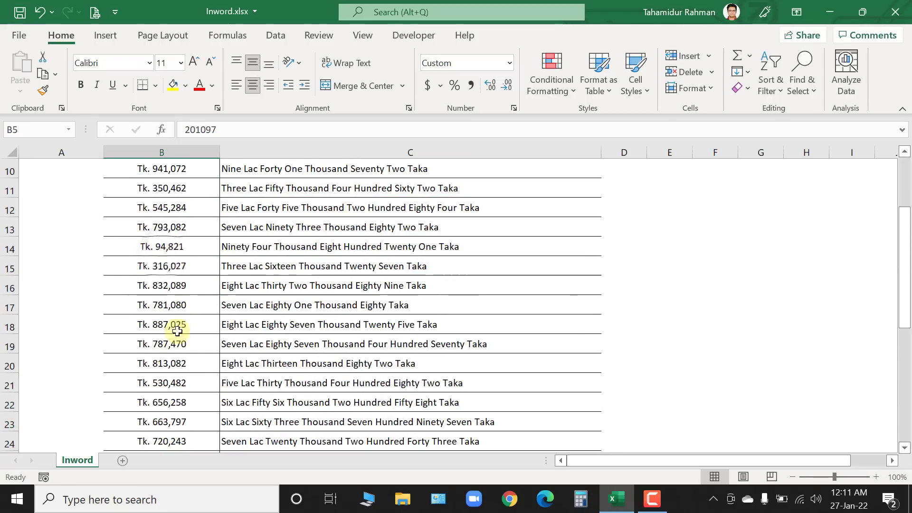
left_click_drag(172, 423, 179, 190)
scroll(197, 264, "up", 7)
left_click_drag(178, 250, 212, 356)
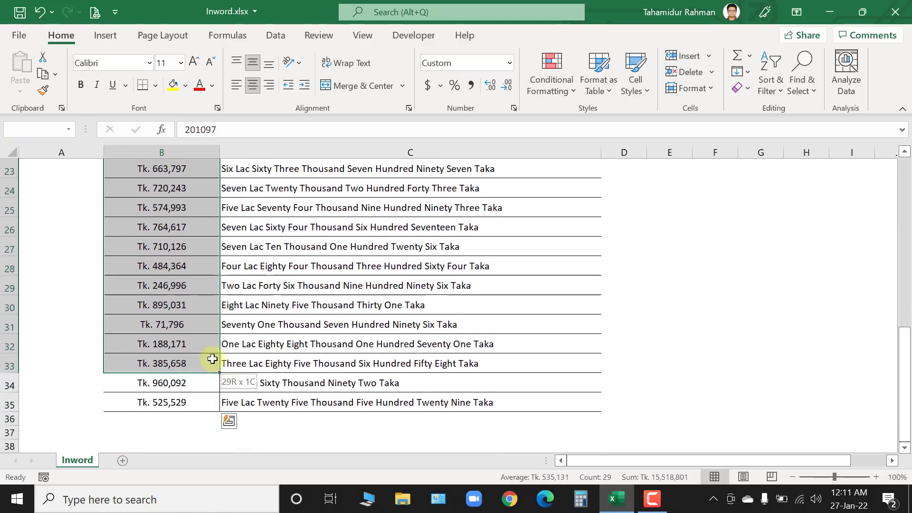
left_click(445, 361)
scroll(445, 352, "up", 7)
Inspect the InWord formulas in C5, C6 and C8 and compare B5 with its wording
left_click(411, 257)
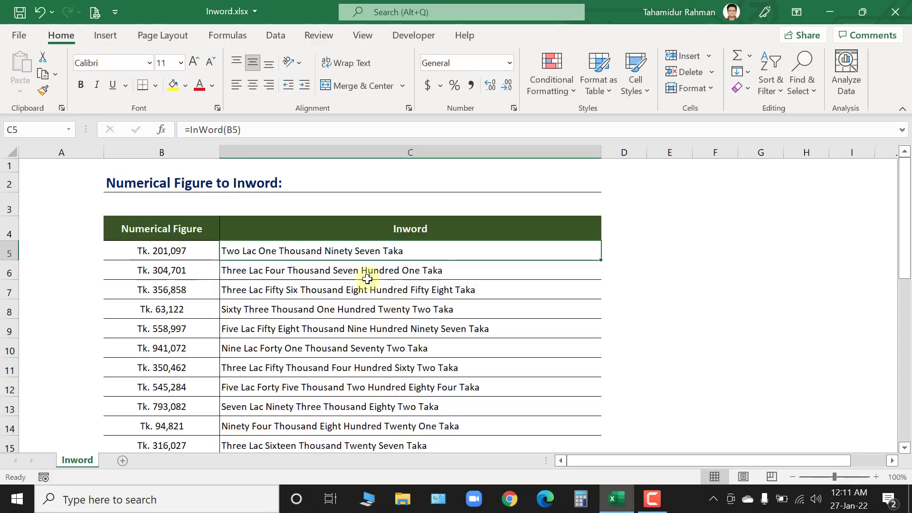
left_click(335, 270)
left_click(375, 314)
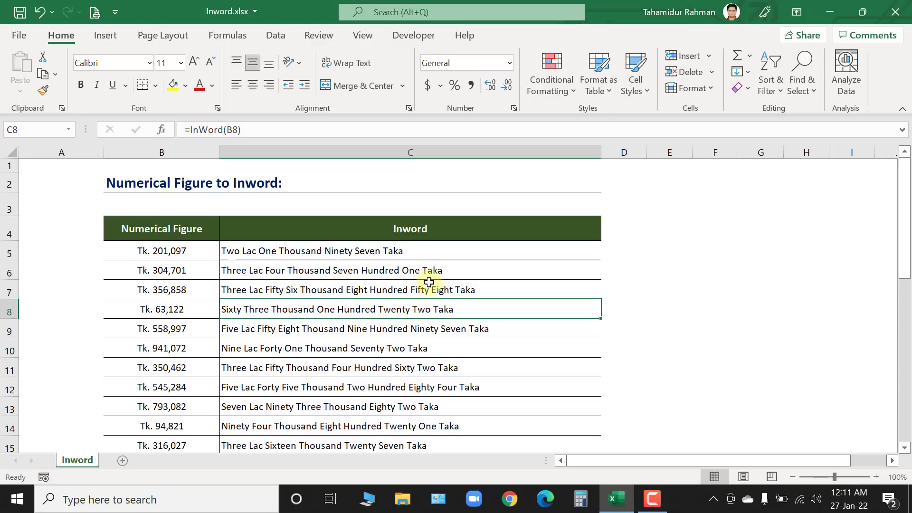
left_click(403, 269)
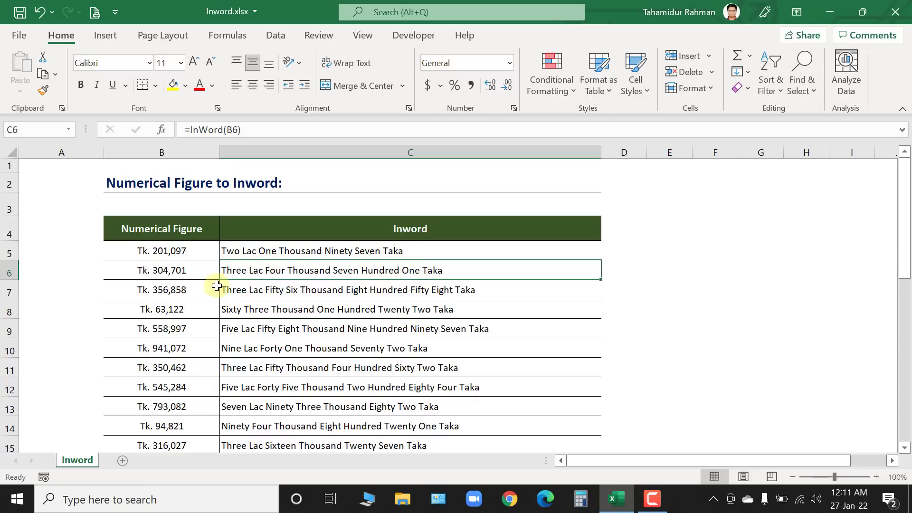
left_click(186, 250)
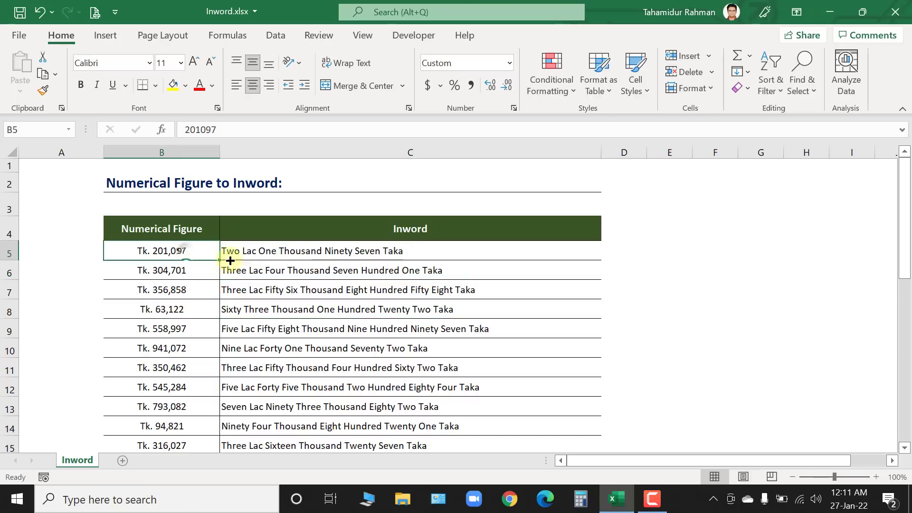
left_click(227, 256)
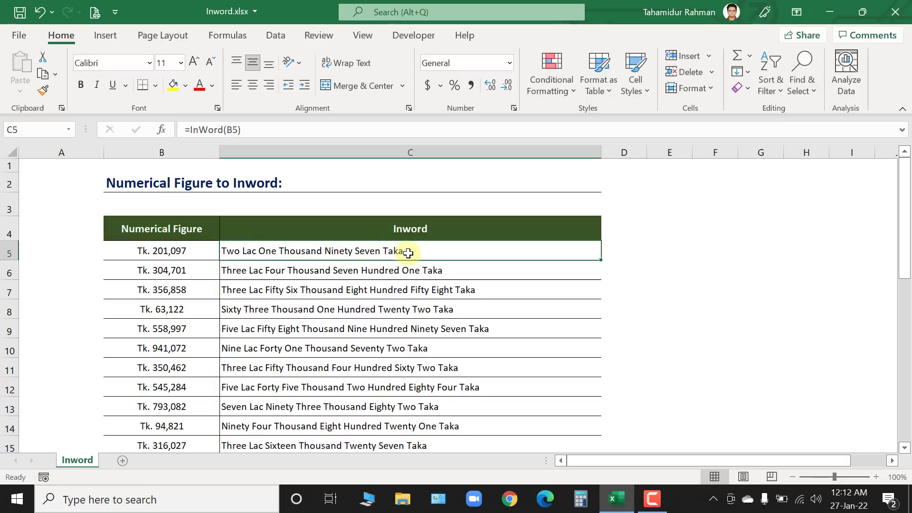
Compare the figures in B8 and B20 with their wording in the Inword column
scroll(359, 292, "down", 1)
scroll(360, 292, "down", 1)
left_click(177, 253)
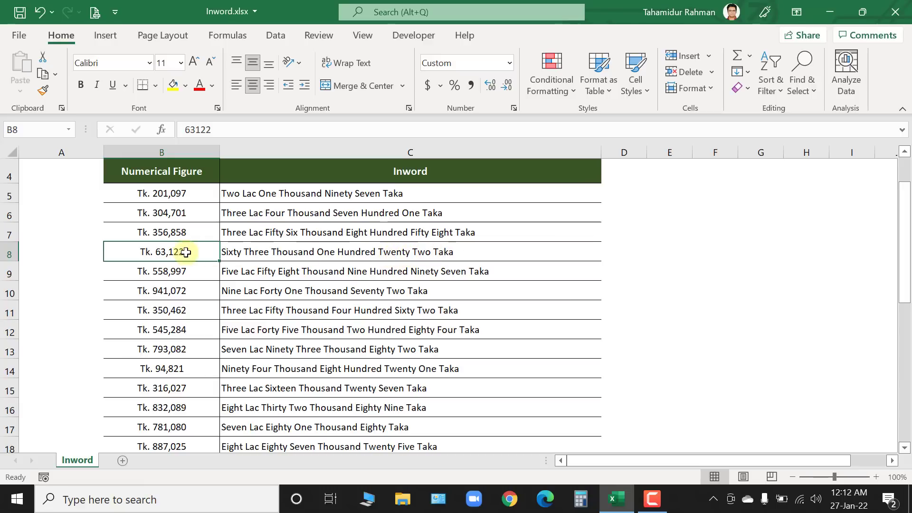
scroll(345, 298, "down", 2)
left_click(178, 363)
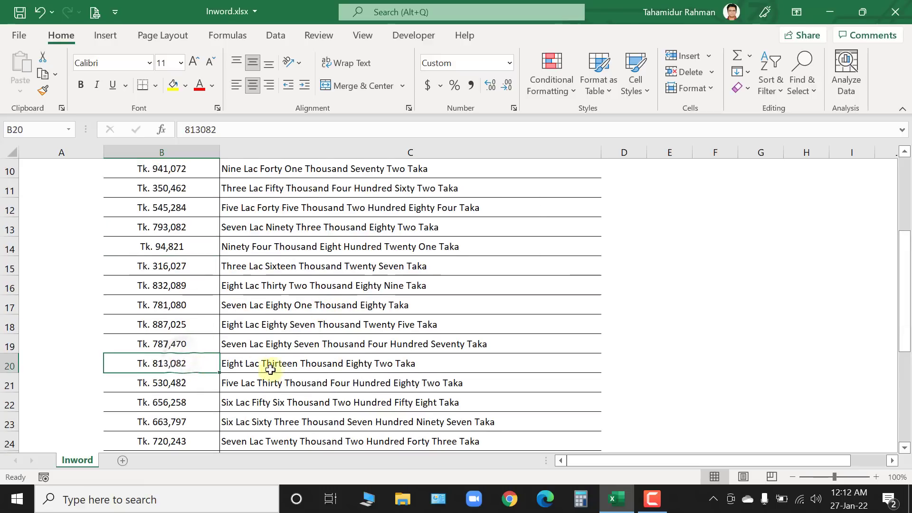
scroll(238, 332, "down", 1)
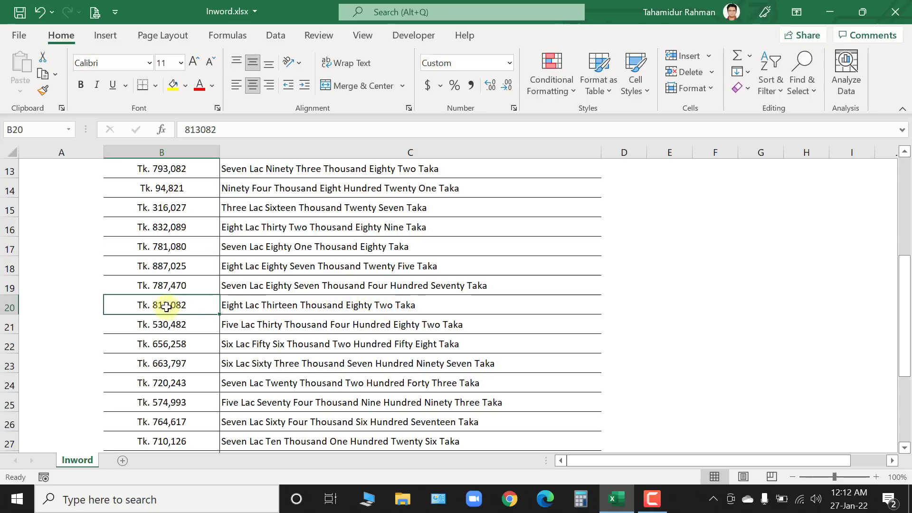
scroll(451, 323, "up", 4)
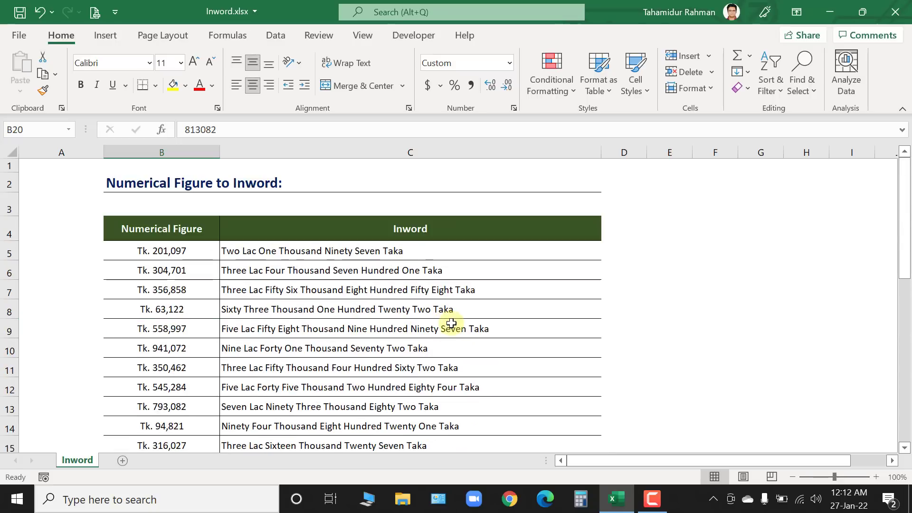
Change the formula in C5 to =InWord(B5)&" Only." and fill it down the Inword column to row 35
left_click(417, 252)
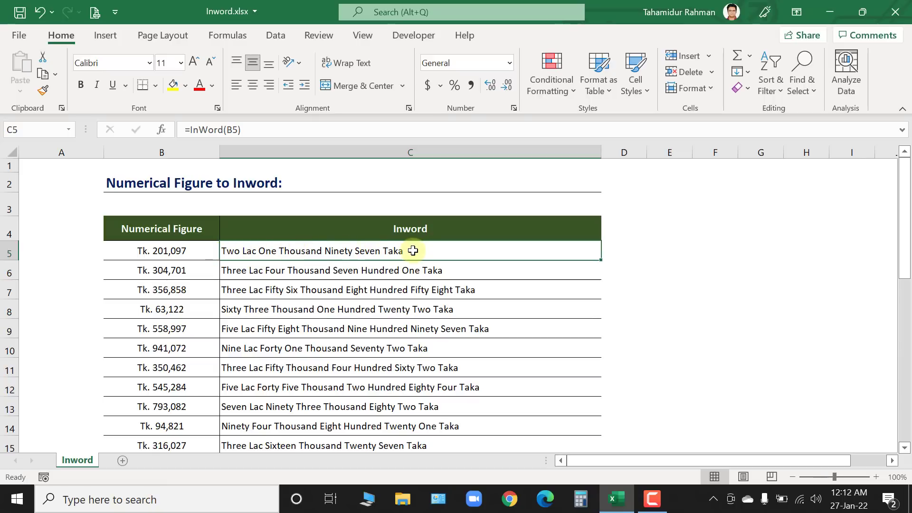
left_click(259, 133)
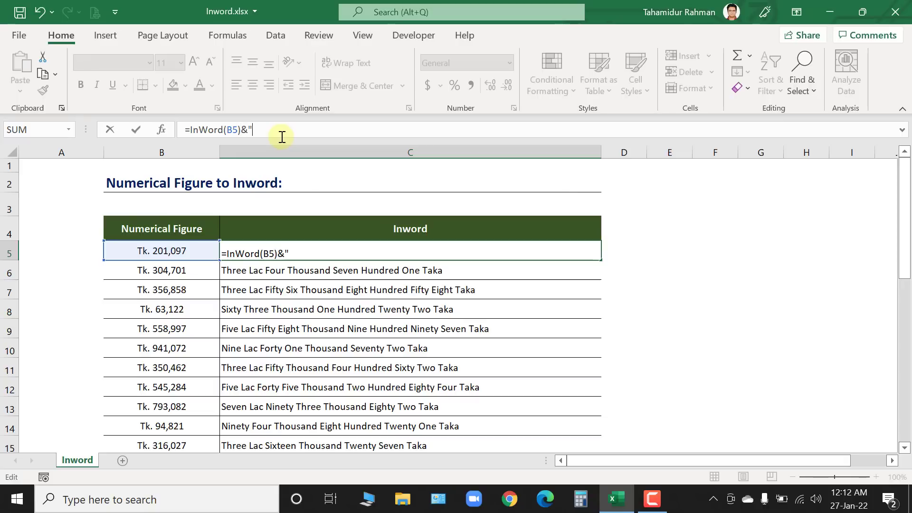
type("&\" Only.")
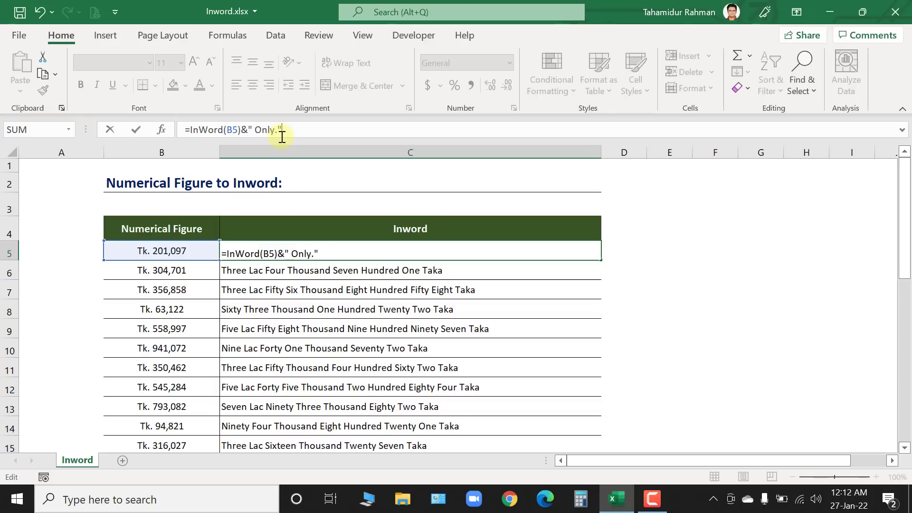
type("\"")
key("Return")
left_click(401, 245)
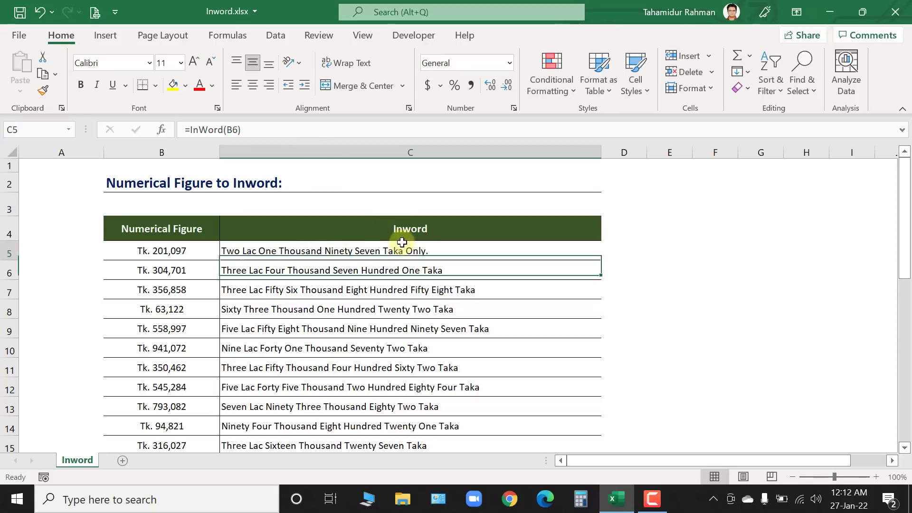
double_click(601, 260)
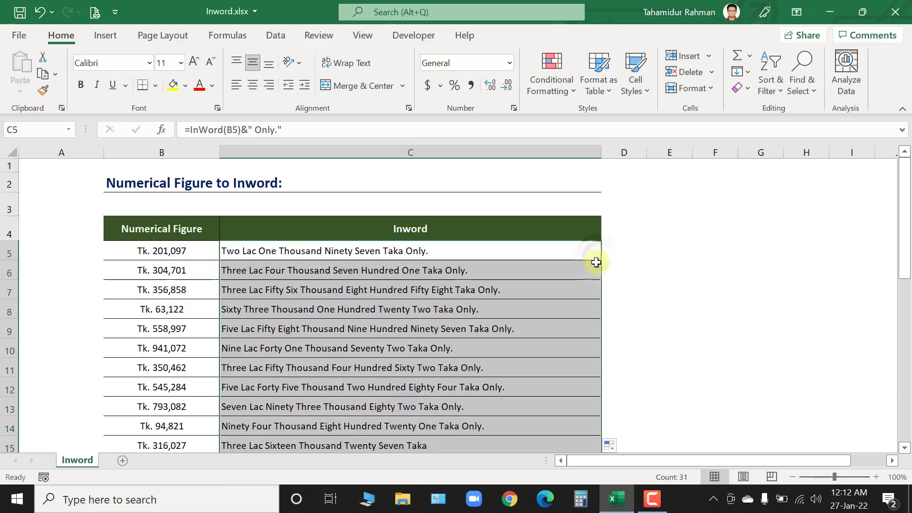
Review the Inword column down to row 35 and compare the wording endings and the formulas in C11 and C7
left_click(488, 367)
scroll(475, 375, "down", 7)
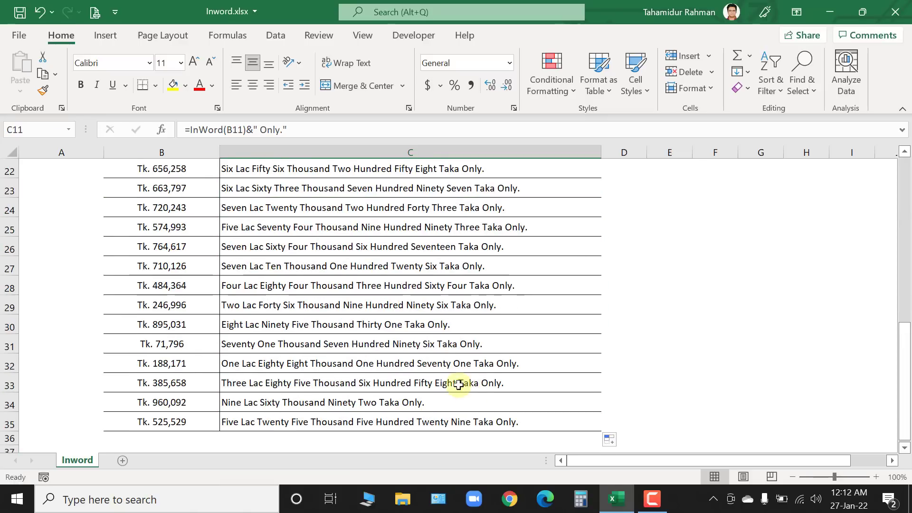
left_click(463, 381)
scroll(410, 390, "up", 7)
left_click(387, 290)
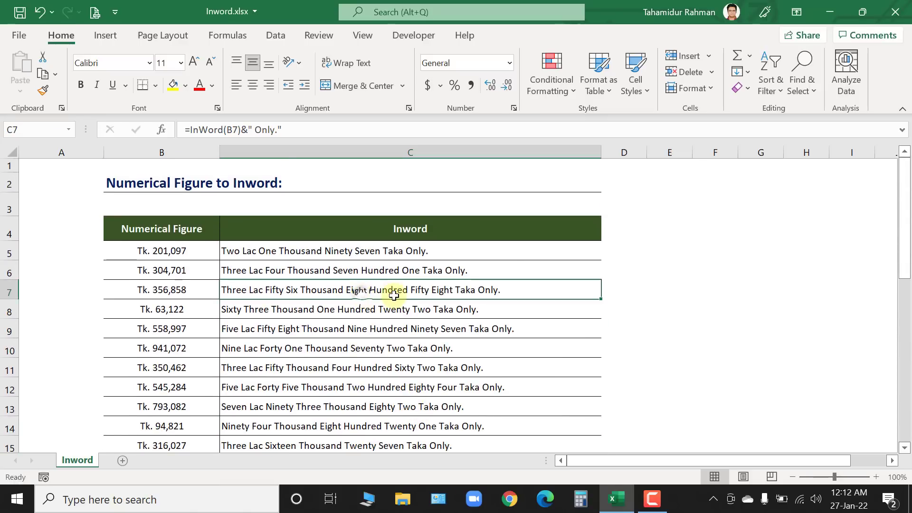
scroll(400, 295, "down", 2)
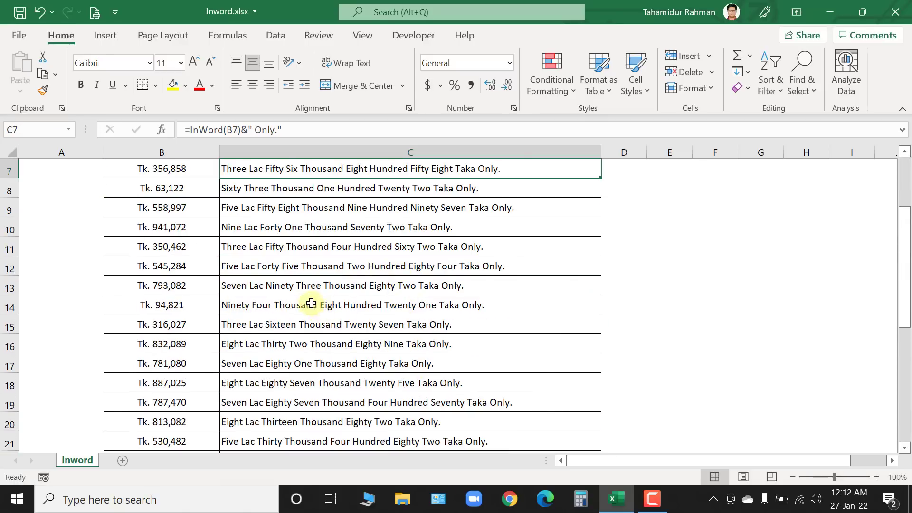
scroll(350, 298, "up", 2)
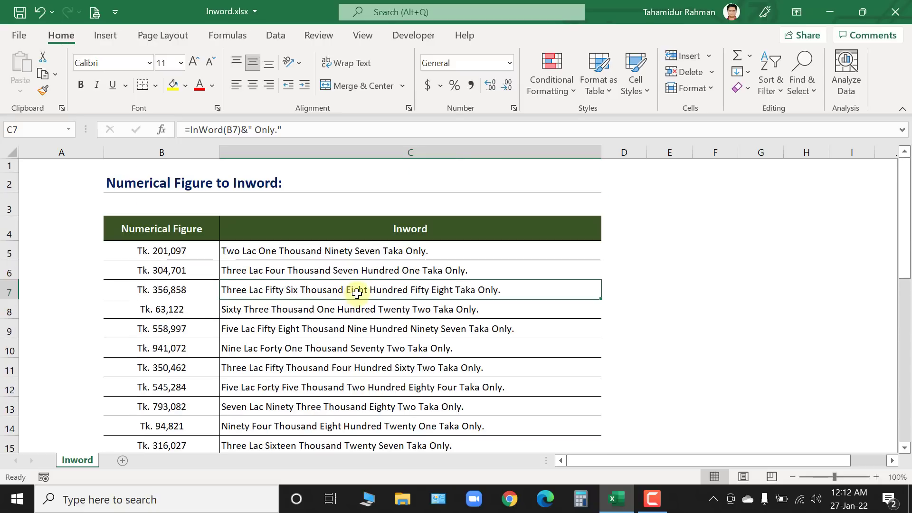
Re-enter the formula in C5 with the InWord function
key("Up")
key("Up")
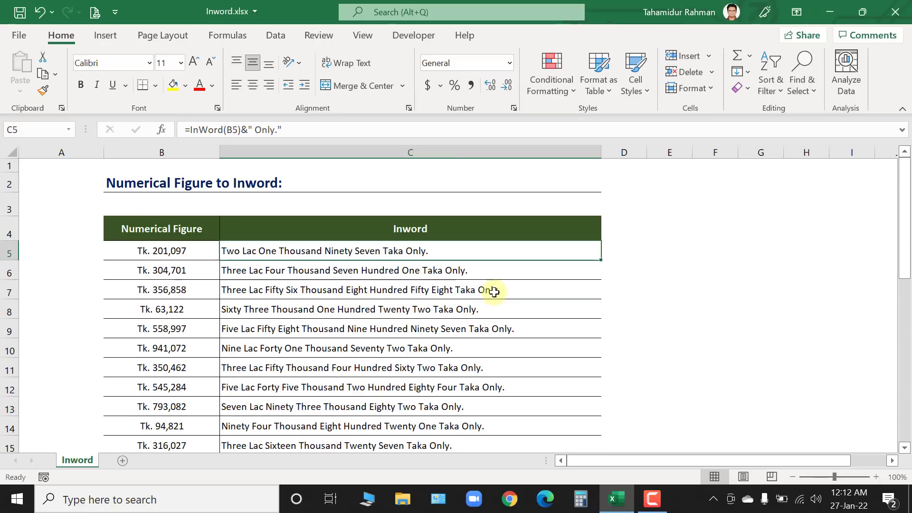
type("=inw")
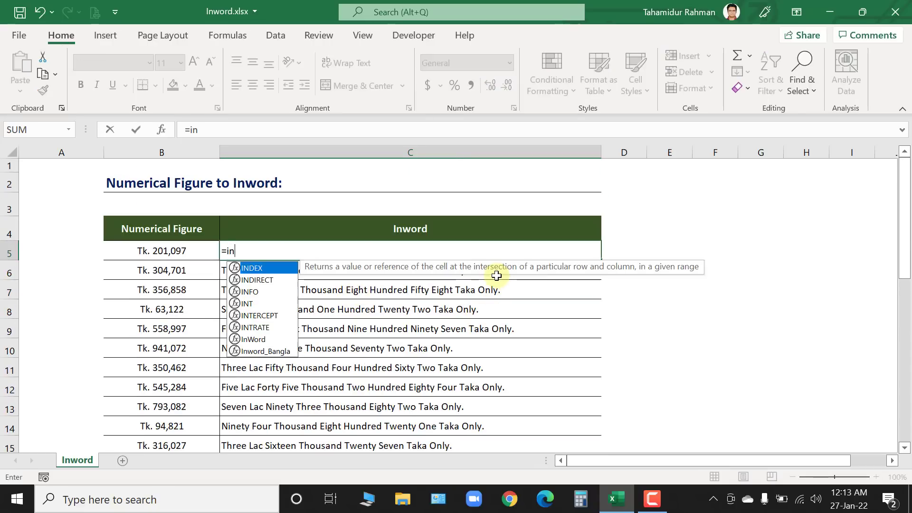
type("o")
key("Tab")
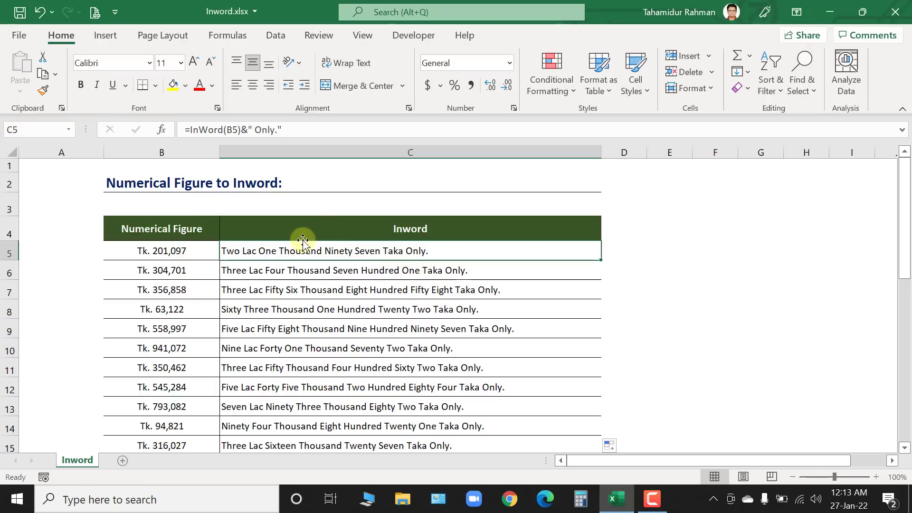
Check in the Excel add-ins list which add-in supplies the InWord function, and close the list without changes
left_click(290, 270)
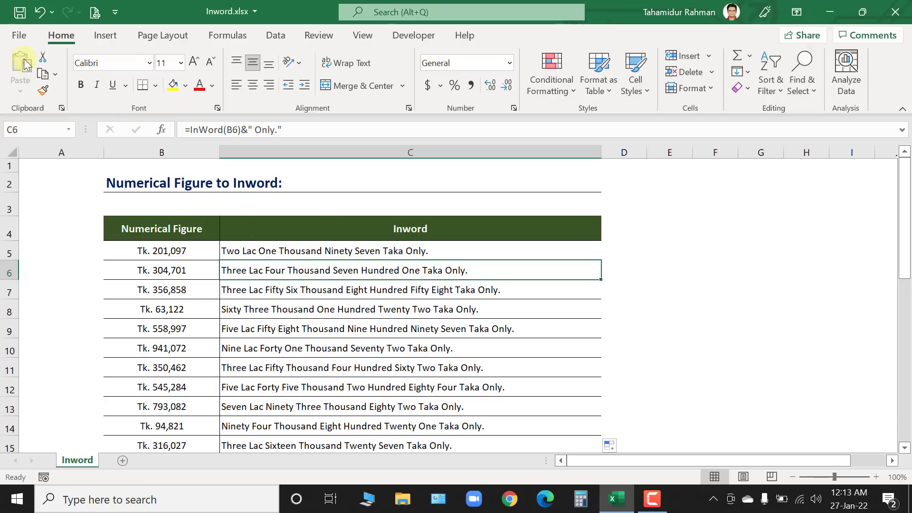
left_click(19, 36)
left_click(69, 440)
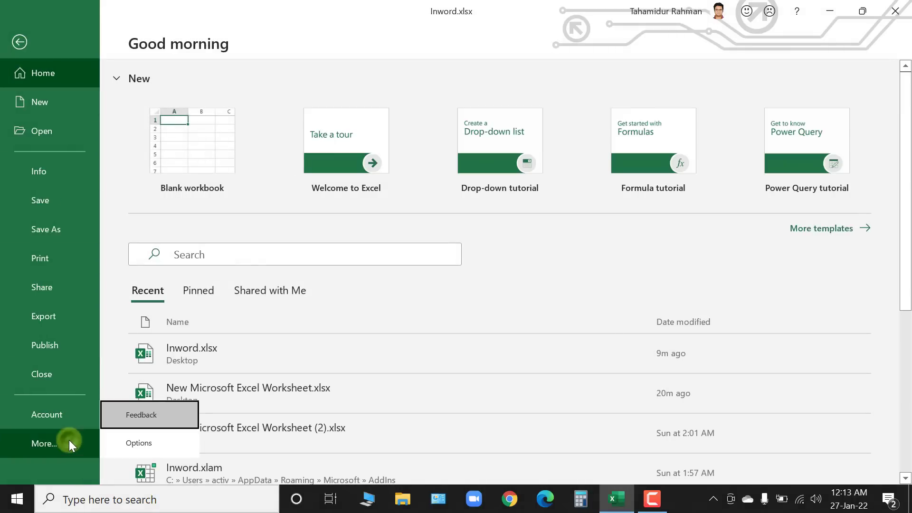
left_click(137, 444)
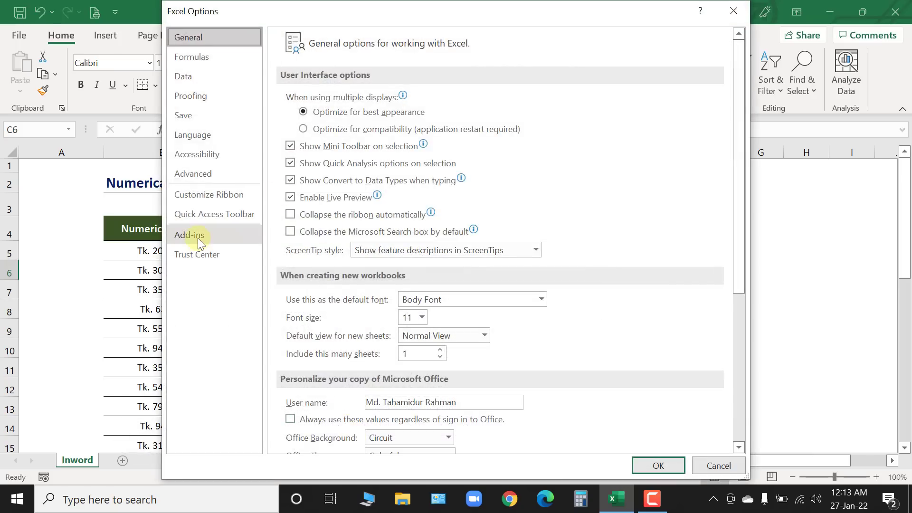
left_click(192, 233)
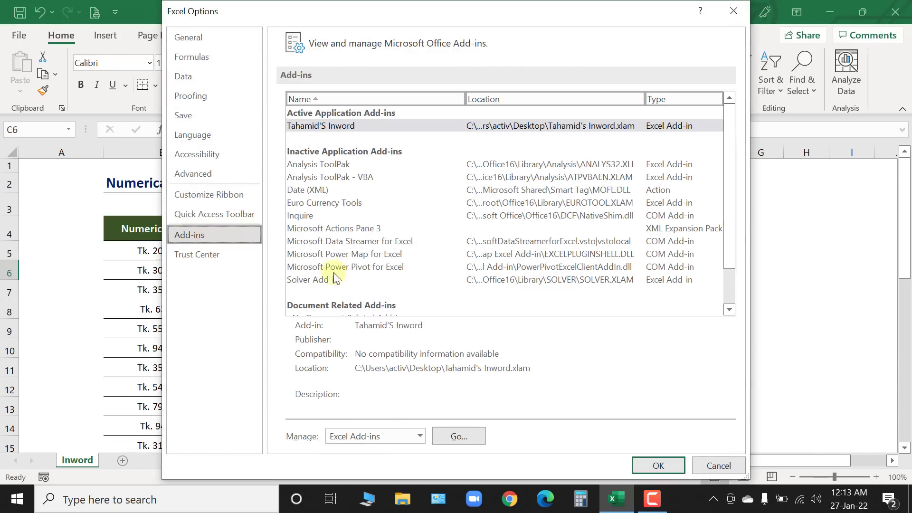
left_click(454, 434)
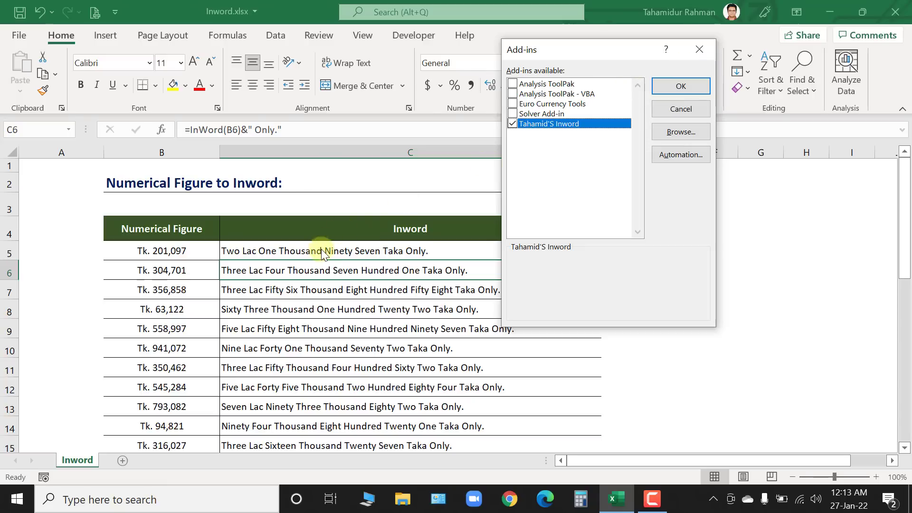
left_click(711, 53)
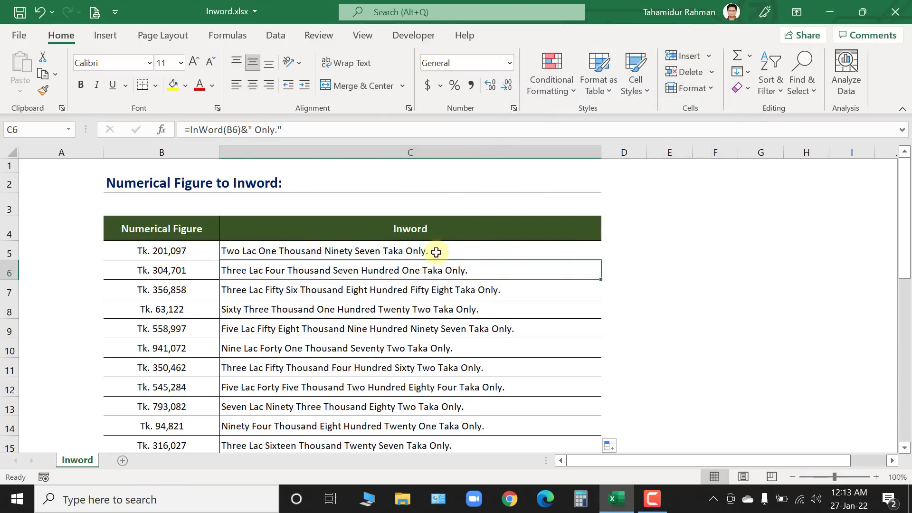
left_click(357, 291)
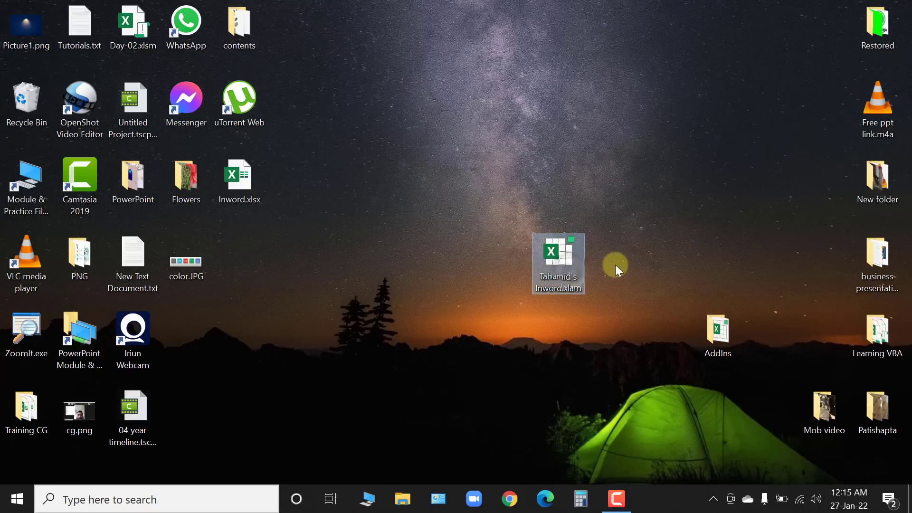
Reposition the Inword .xlam add-in file on the desktop and open the workbook Inword.xlsx
left_click_drag(564, 261, 665, 186)
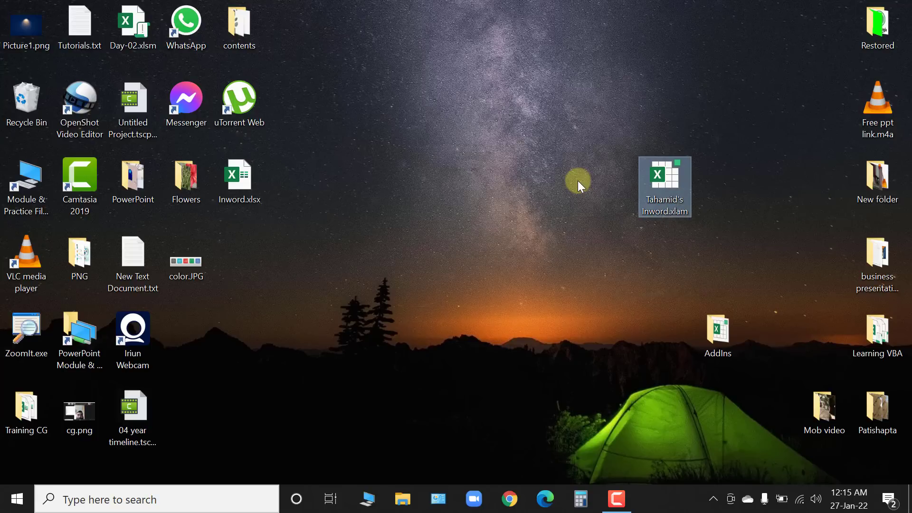
double_click(247, 181)
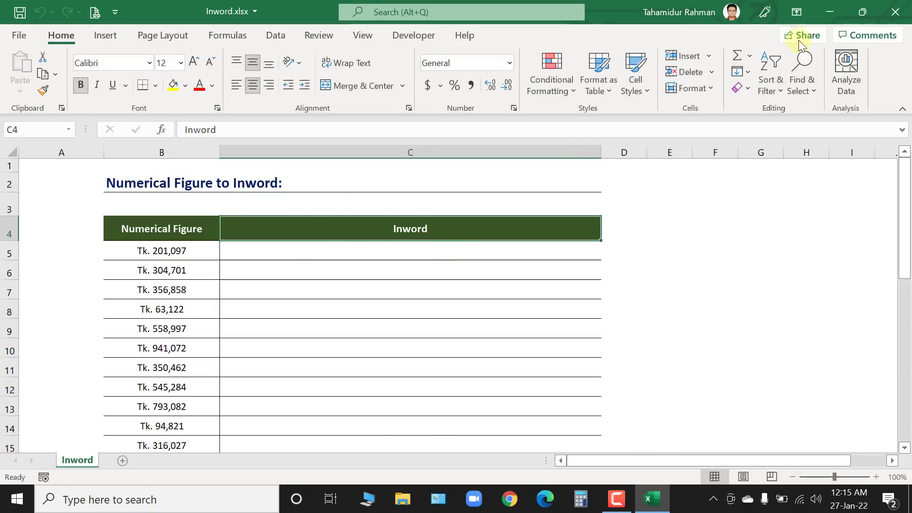
left_click(830, 10)
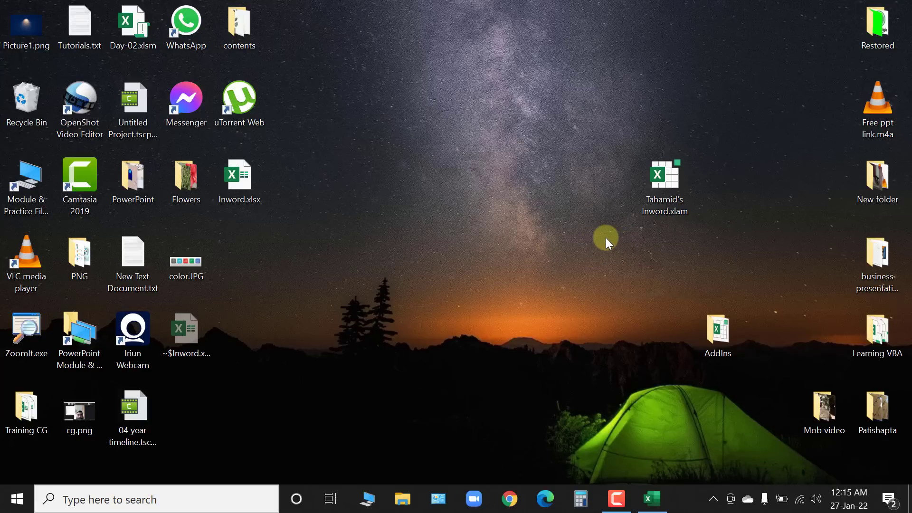
left_click(652, 499)
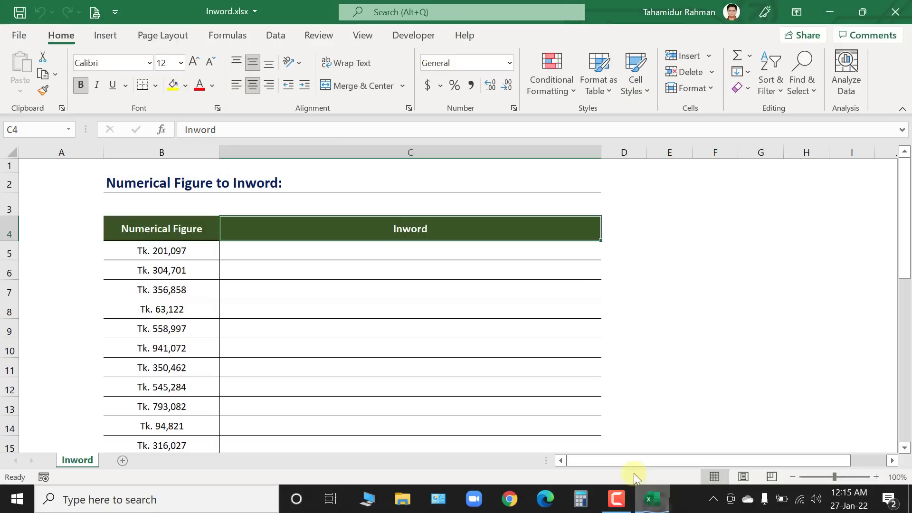
Examine the full path of the default AddIns folder where add-in files are browsed for, and leave the add-ins settings without changes
left_click(21, 34)
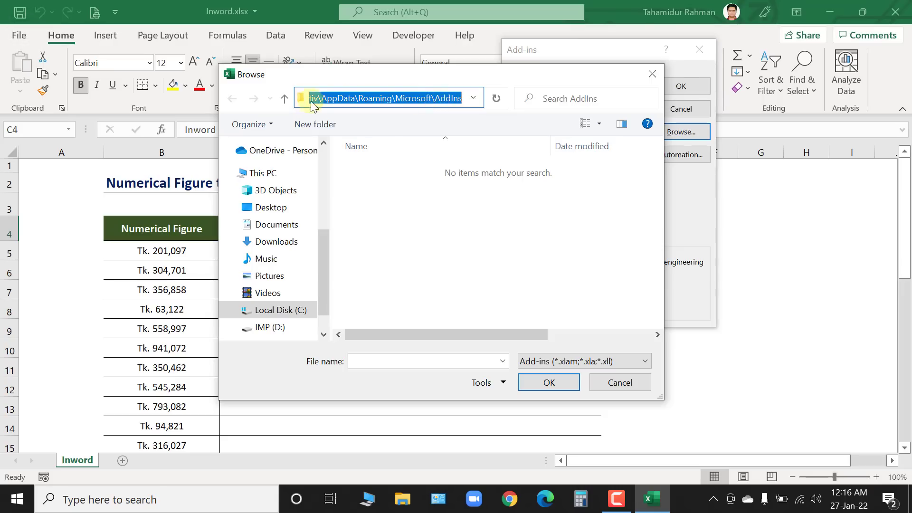
left_click_drag(327, 97, 229, 100)
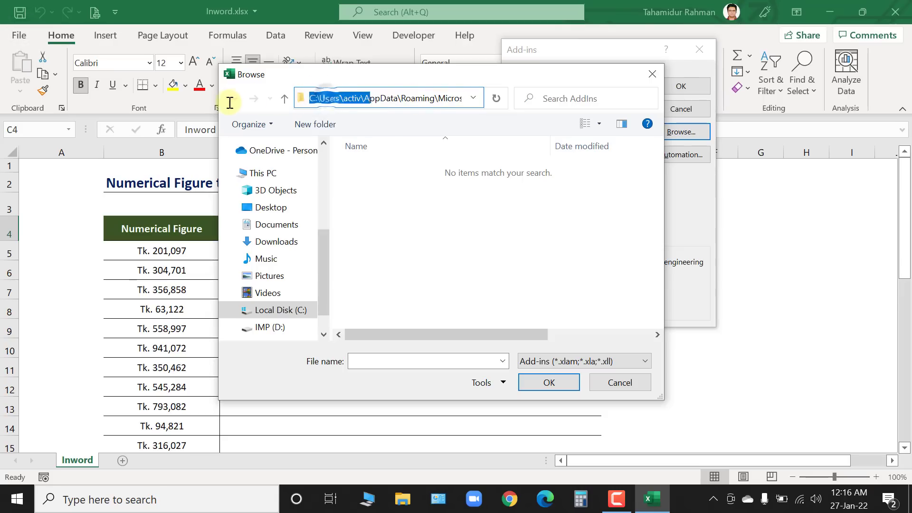
left_click(329, 98)
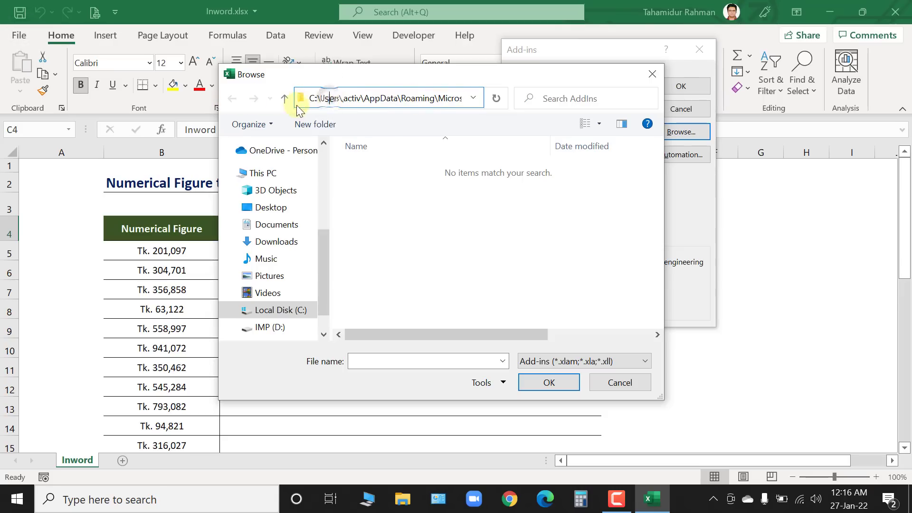
double_click(322, 99)
double_click(354, 98)
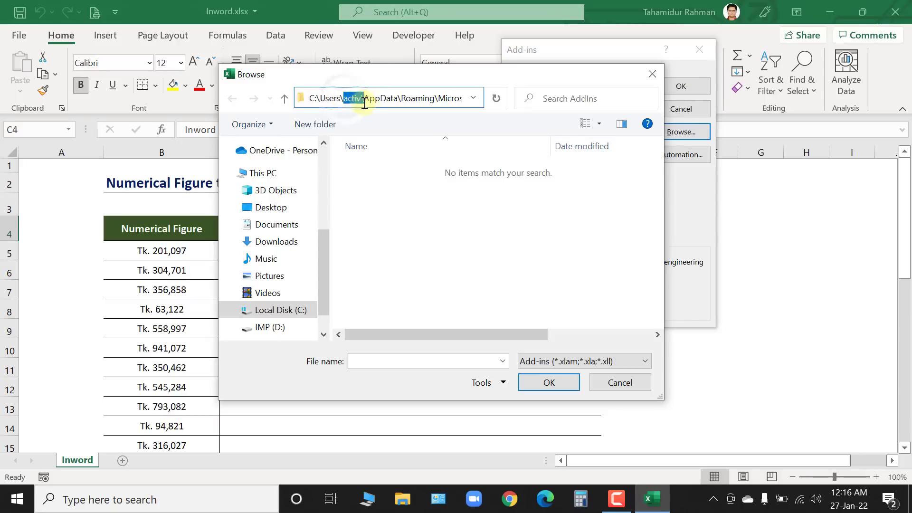
double_click(383, 98)
double_click(413, 98)
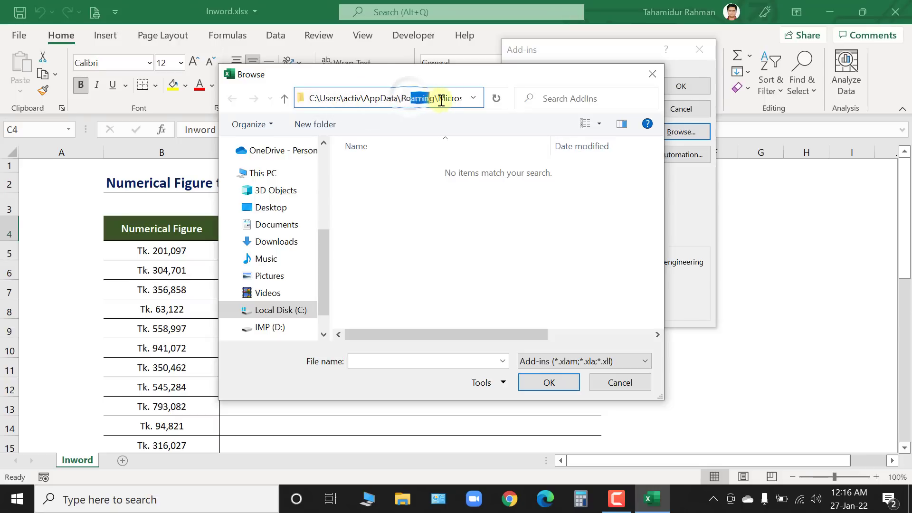
left_click_drag(447, 98, 470, 98)
left_click_drag(317, 99, 359, 99)
left_click(348, 98)
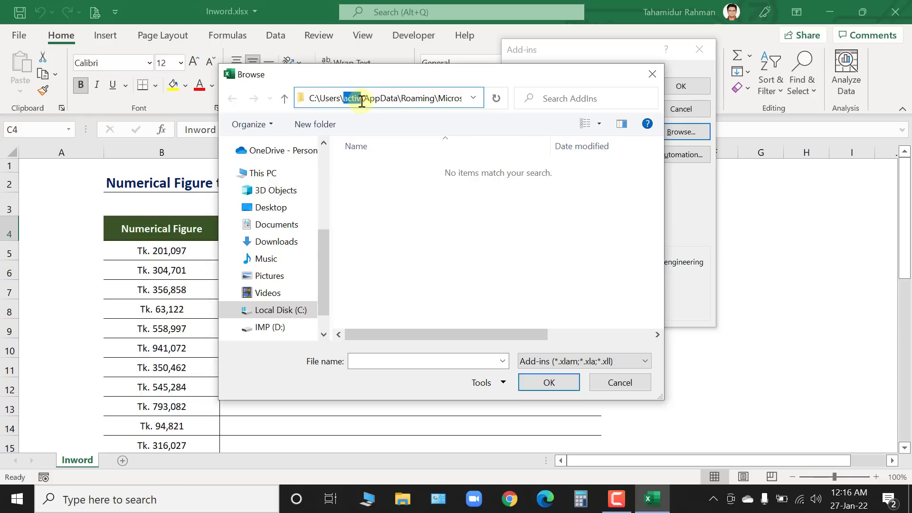
left_click(364, 101)
left_click_drag(358, 100, 470, 98)
left_click(446, 98)
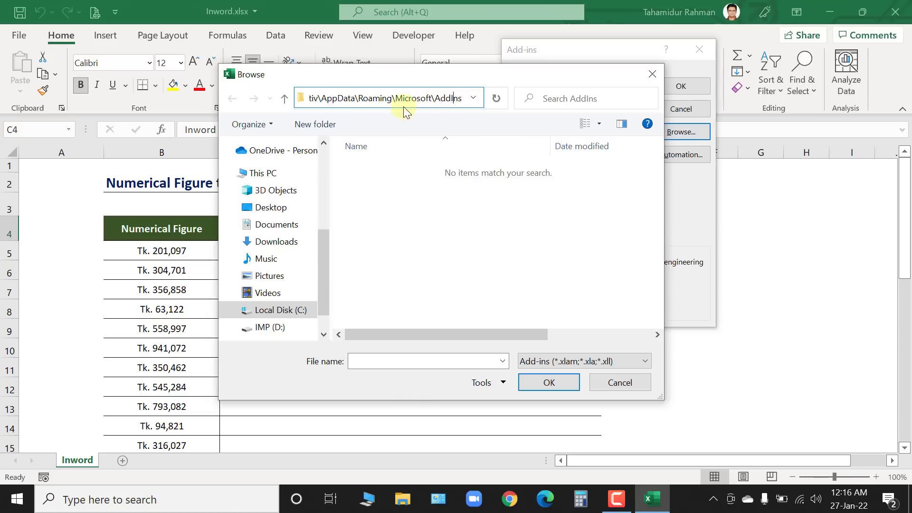
left_click(621, 382)
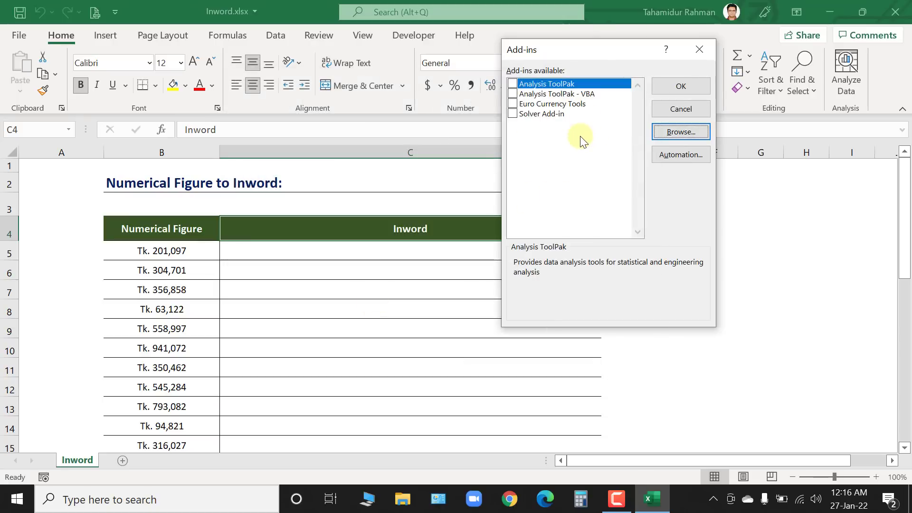
left_click(699, 49)
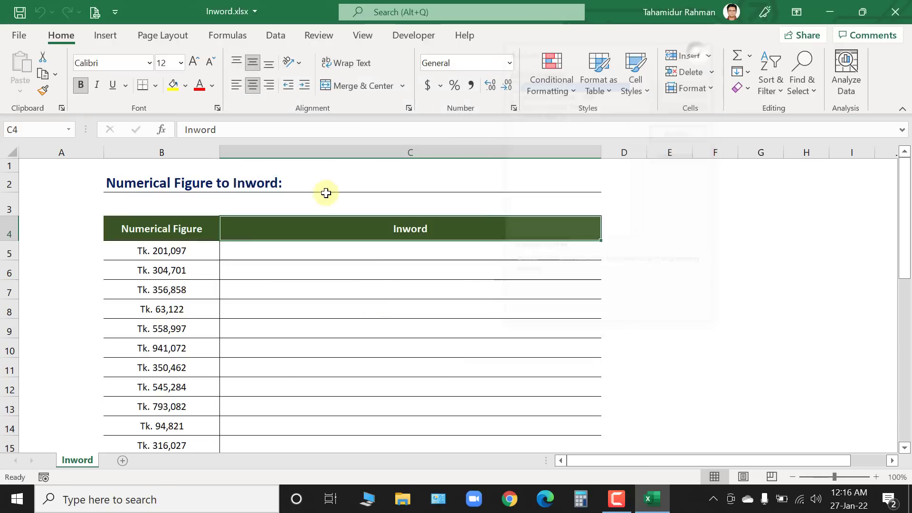
Look at the Inword .xlam add-in file on the desktop and return to the Inword.xlsx workbook
left_click(830, 13)
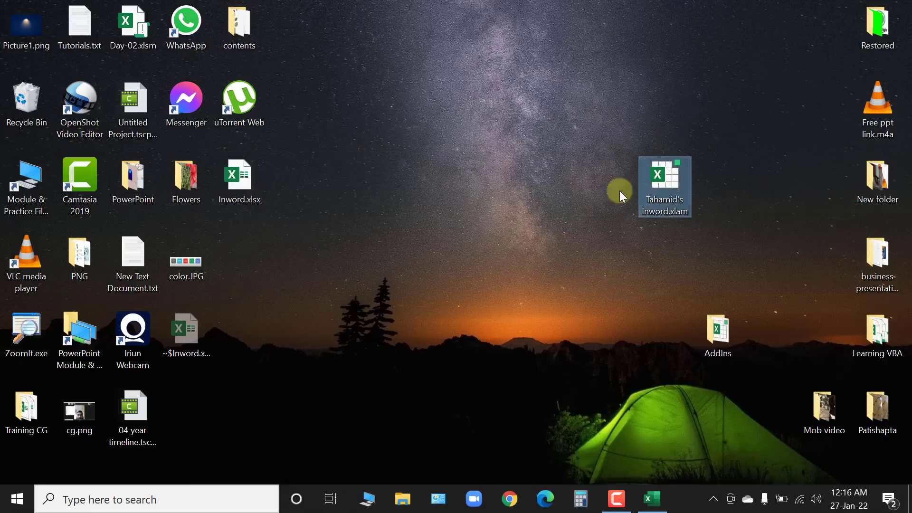
left_click(480, 228)
left_click(642, 495)
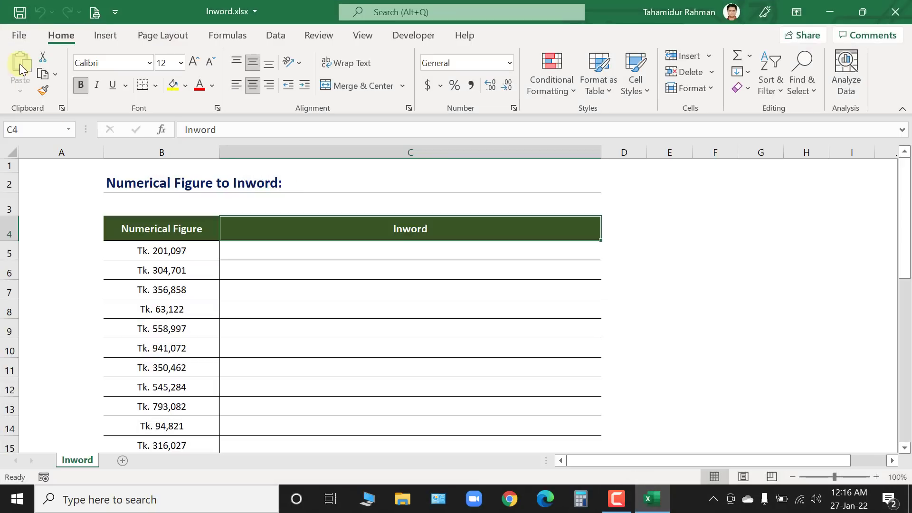
Try to enter the InWord function in C5 and cancel the entry, keeping C5 selected
key("Down")
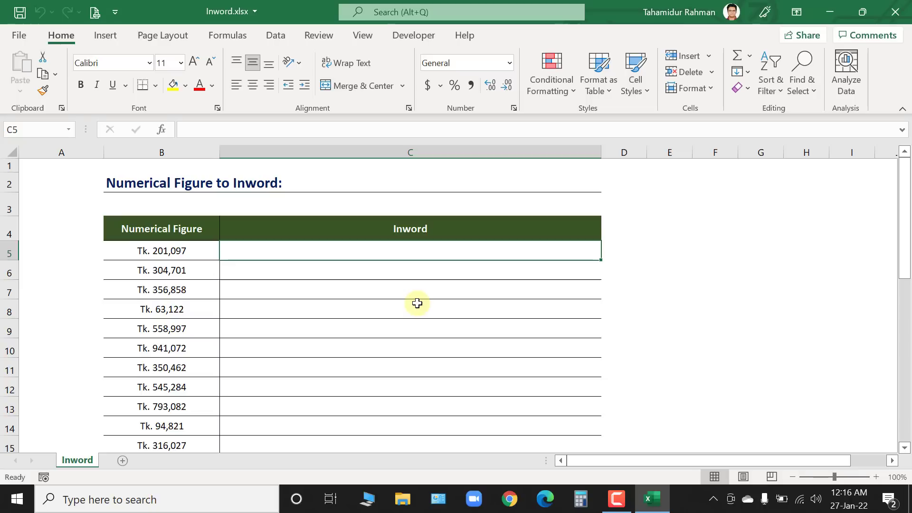
type("=inwo")
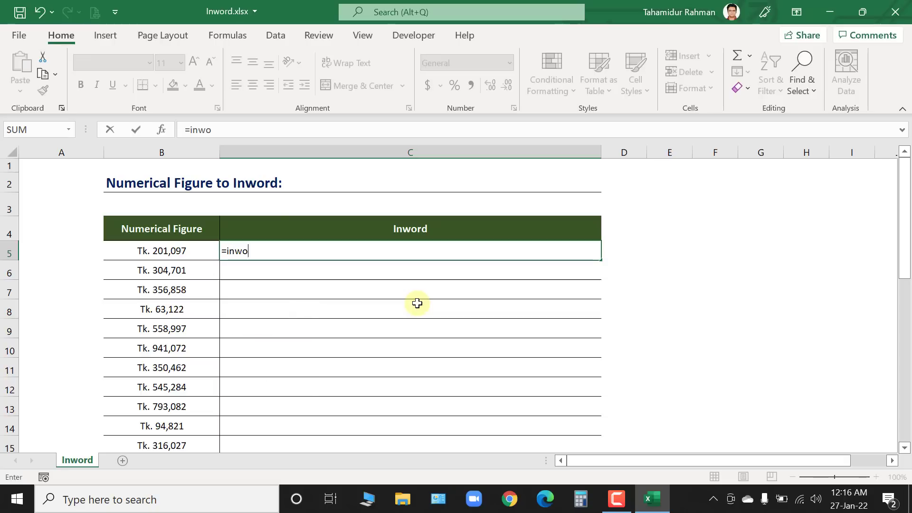
key("BackSpace")
key("BackSpace")
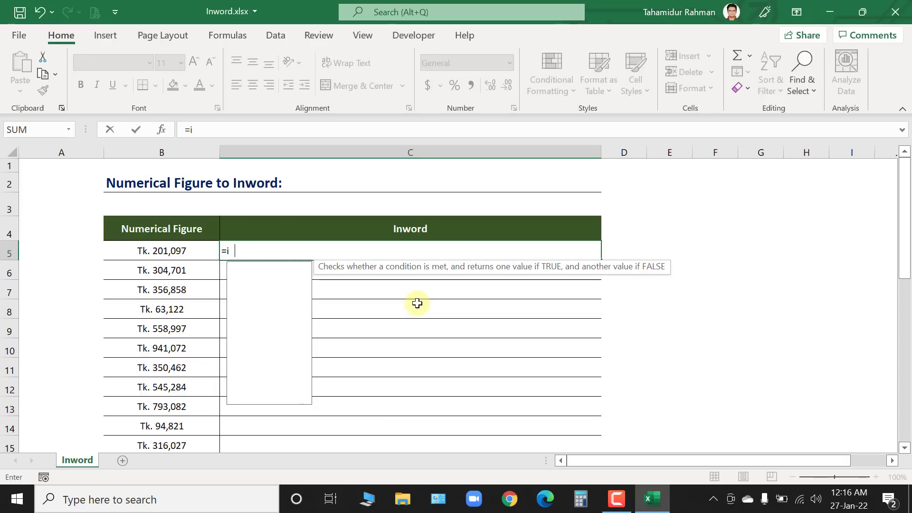
type("nwo")
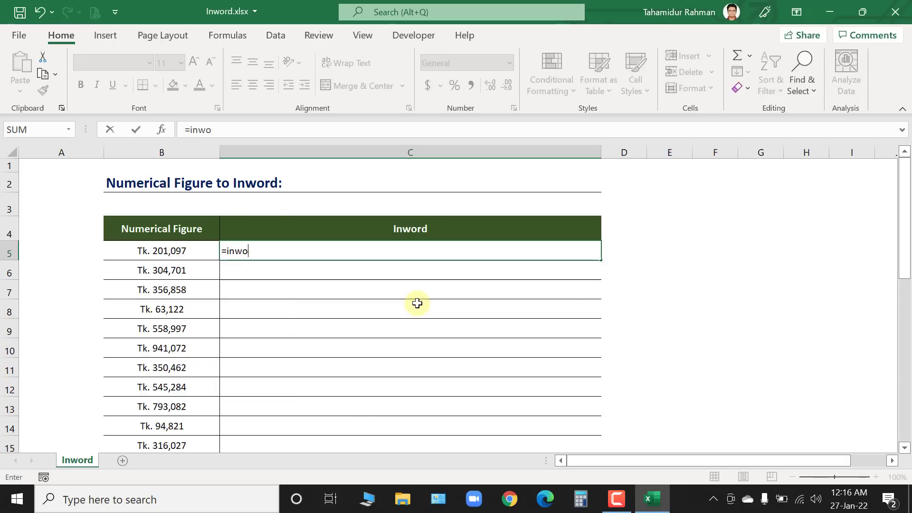
key("BackSpace")
key("BackSpace")
key("BackSpace")
key("Escape")
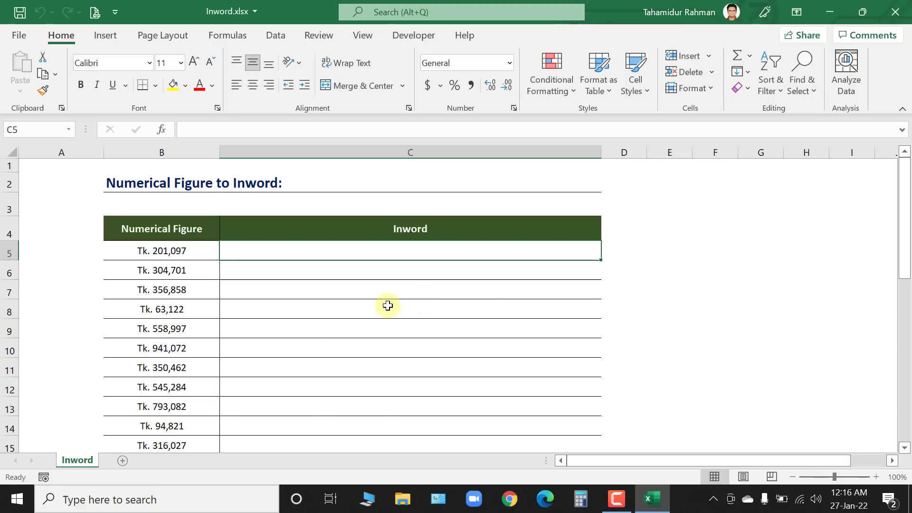
left_click(387, 306)
left_click(339, 256)
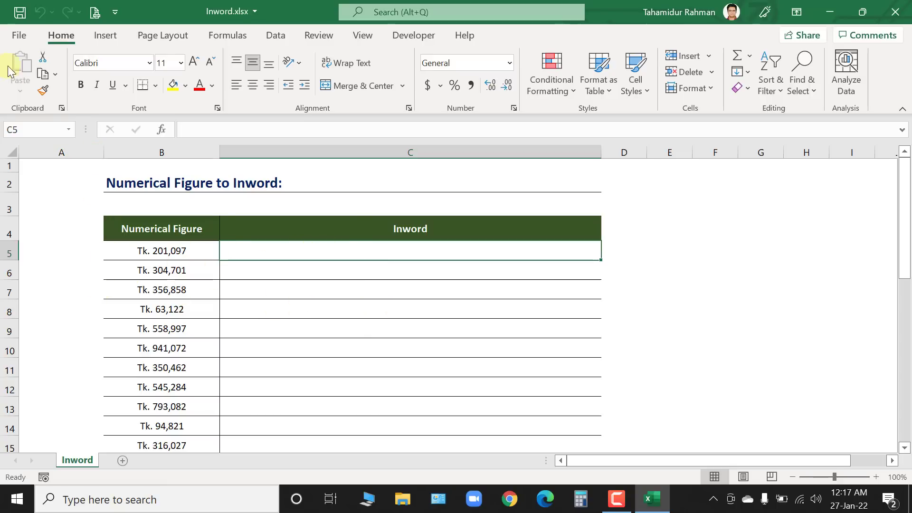
Open the list of available Excel add-ins from the Excel Options
left_click(21, 35)
left_click(61, 441)
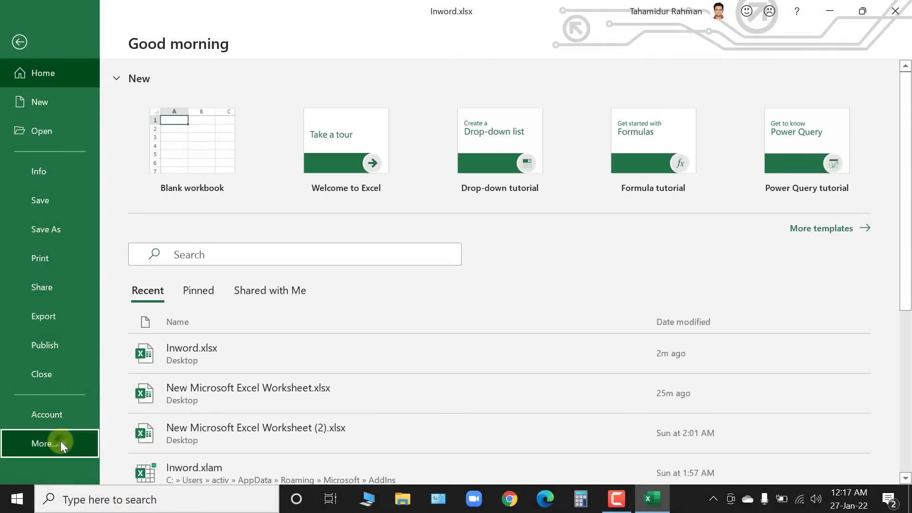
left_click(137, 452)
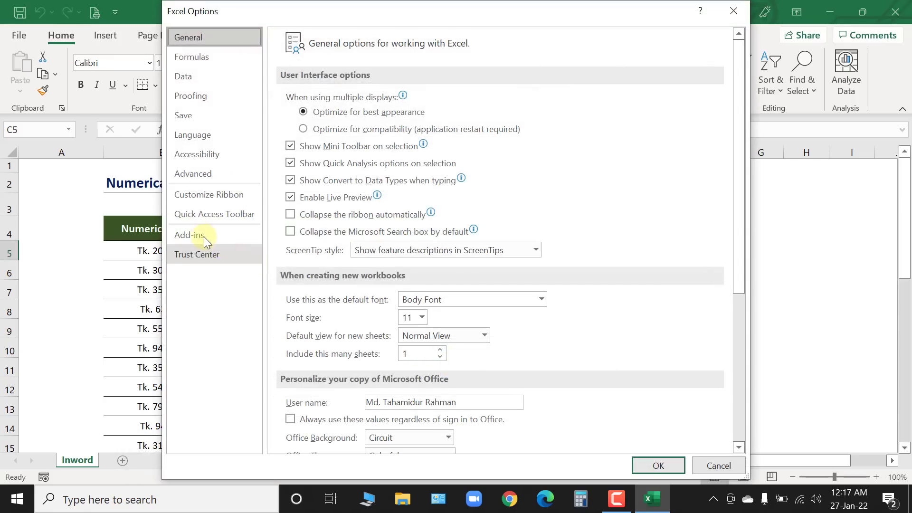
left_click(199, 235)
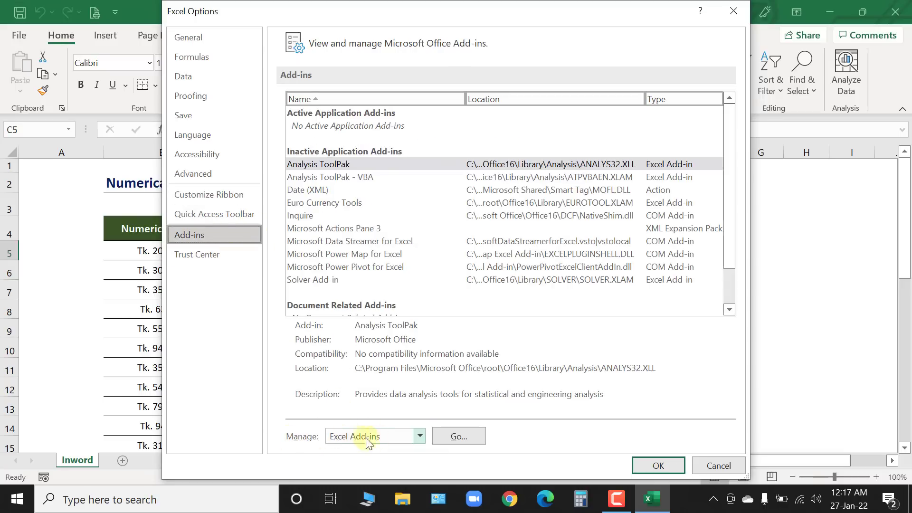
left_click(459, 436)
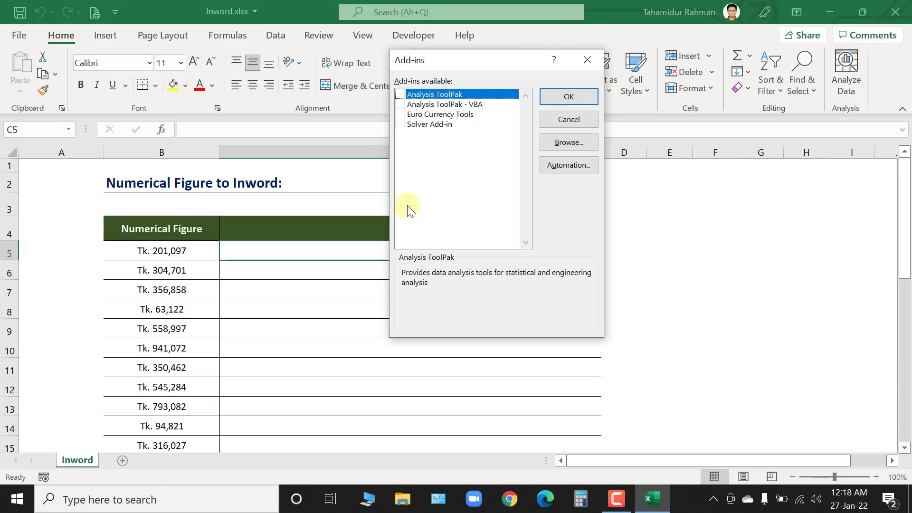
Load the Inword .xlam add-in file from the desktop and enable it in the available add-ins
left_click(566, 142)
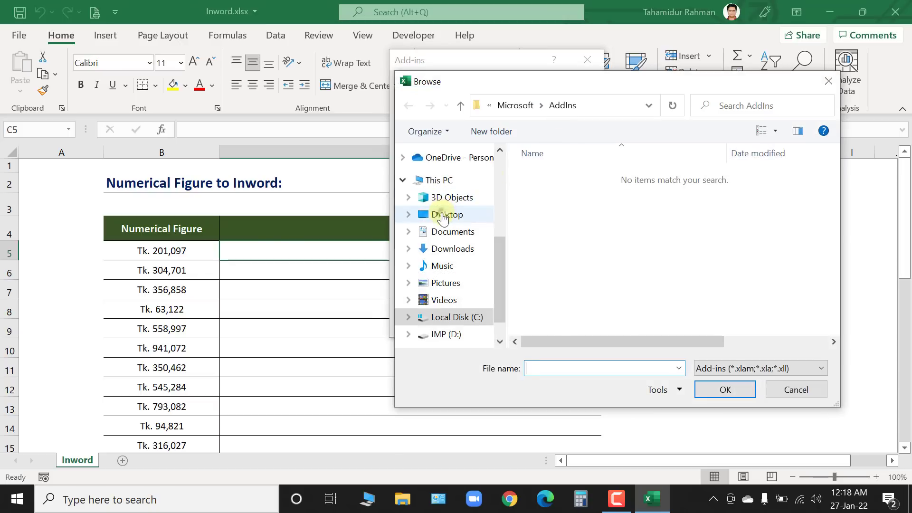
left_click(447, 214)
scroll(655, 252, "down", 4)
double_click(702, 263)
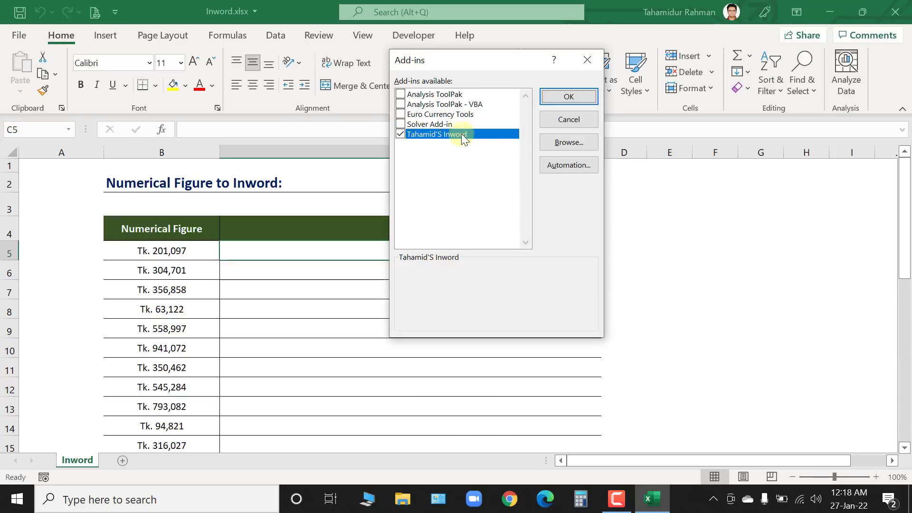
left_click(401, 135)
left_click(581, 99)
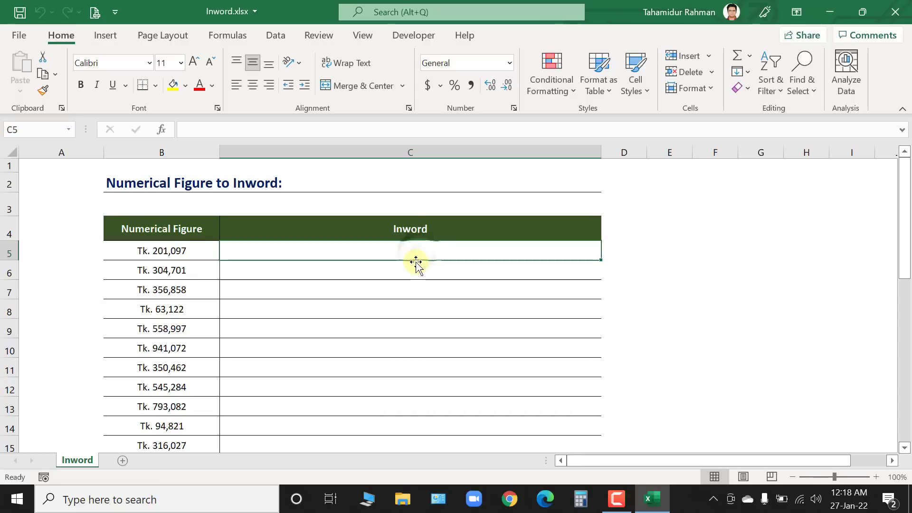
Enter =InWord(B5) in C5 and fill the formula down the Inword column to row 35
type("=in")
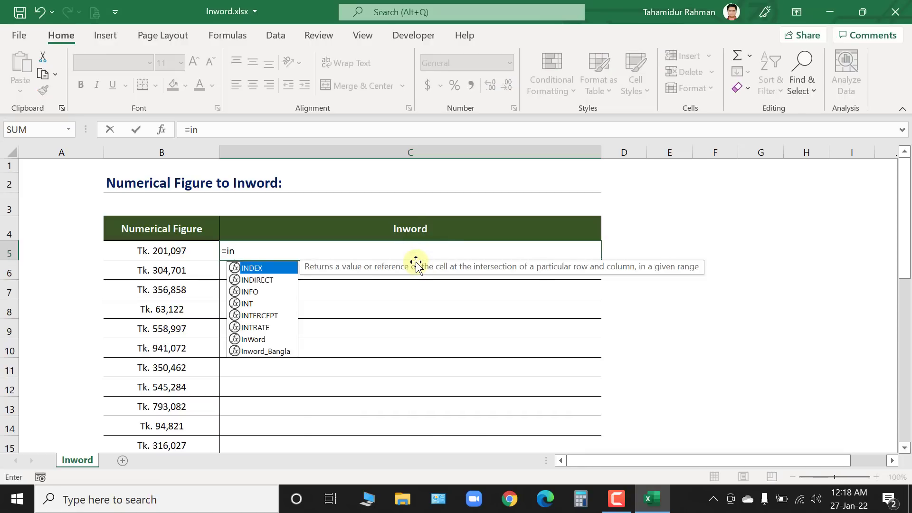
type("w")
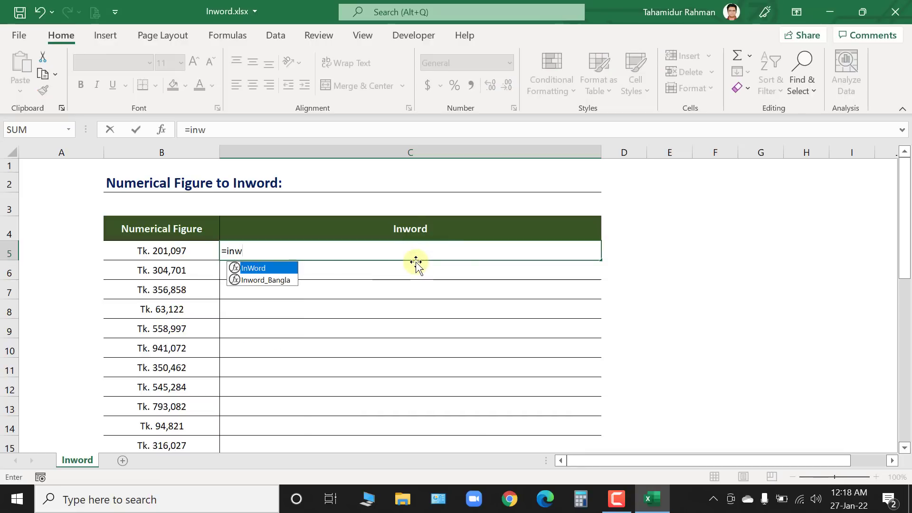
double_click(233, 268)
left_click(180, 253)
type(")")
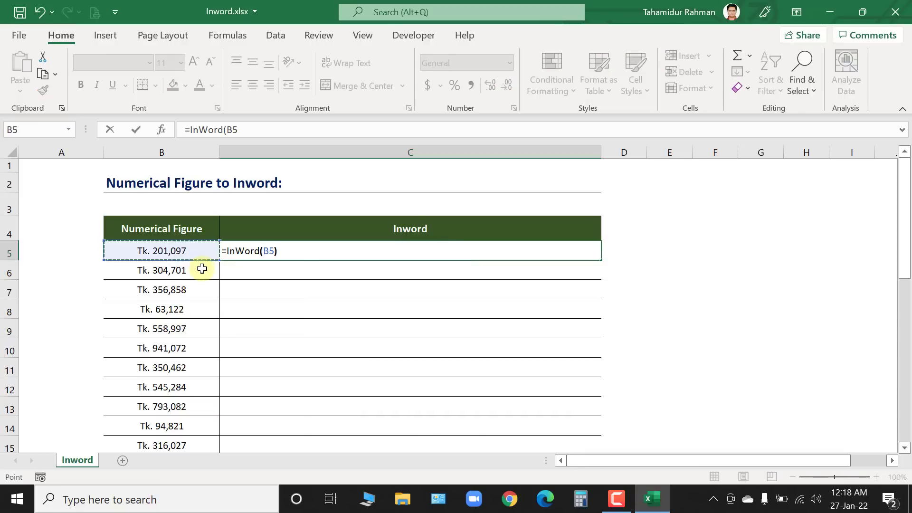
key("Return")
left_click(466, 251)
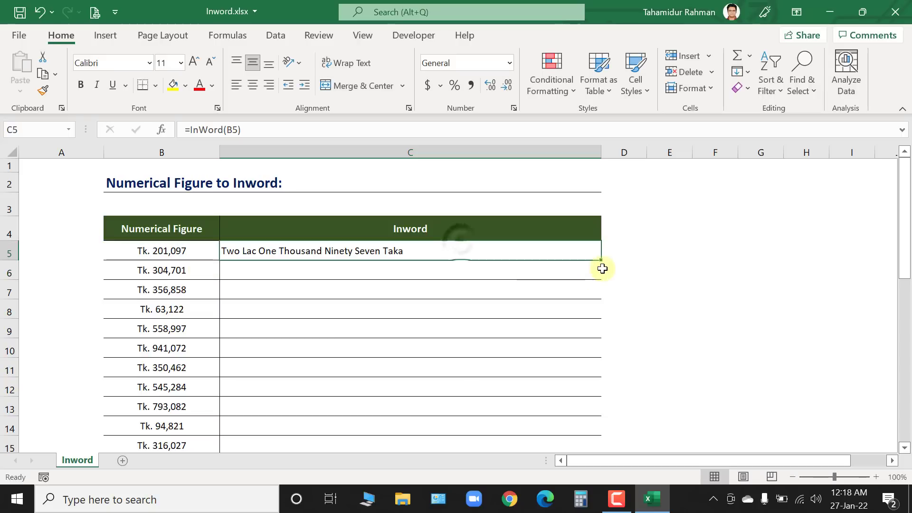
double_click(602, 261)
left_click(430, 291)
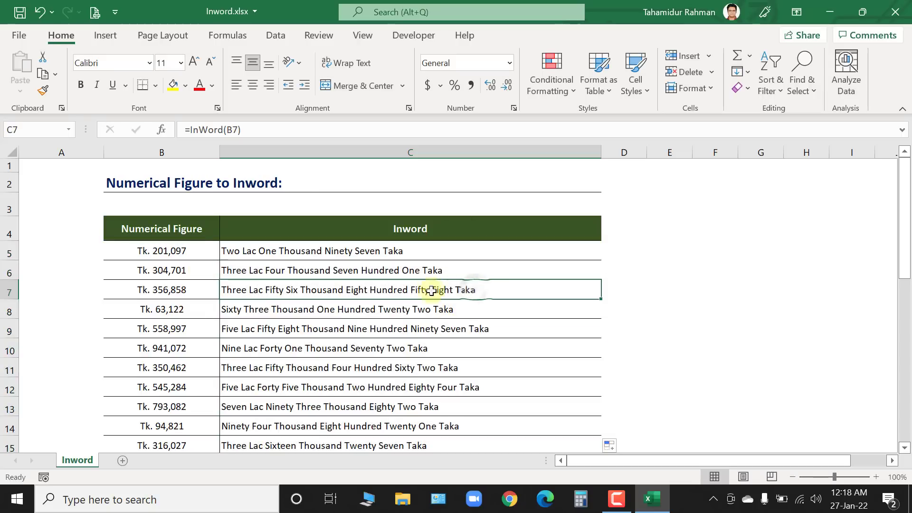
Clear the InWord formulas from C5:C35
left_click(440, 238)
left_click(439, 251)
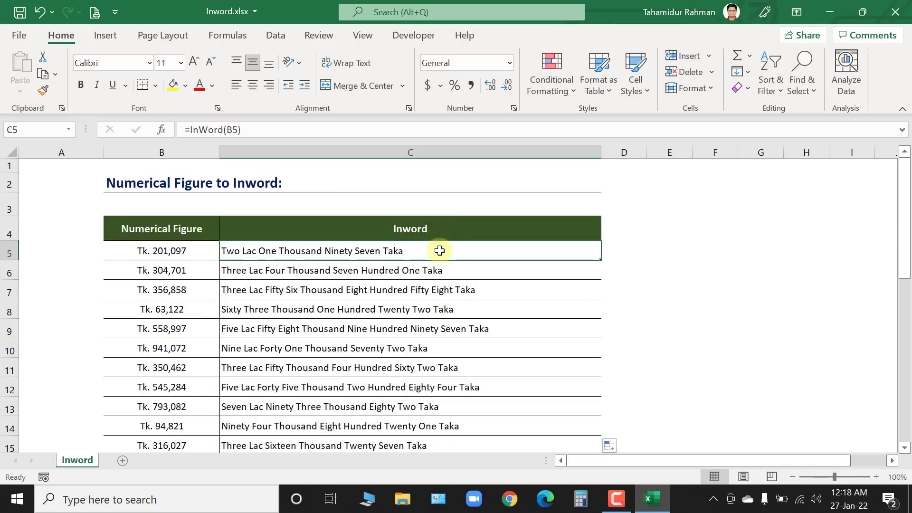
key("ctrl+shift+Down")
key("Delete")
scroll(440, 250, "up", 7)
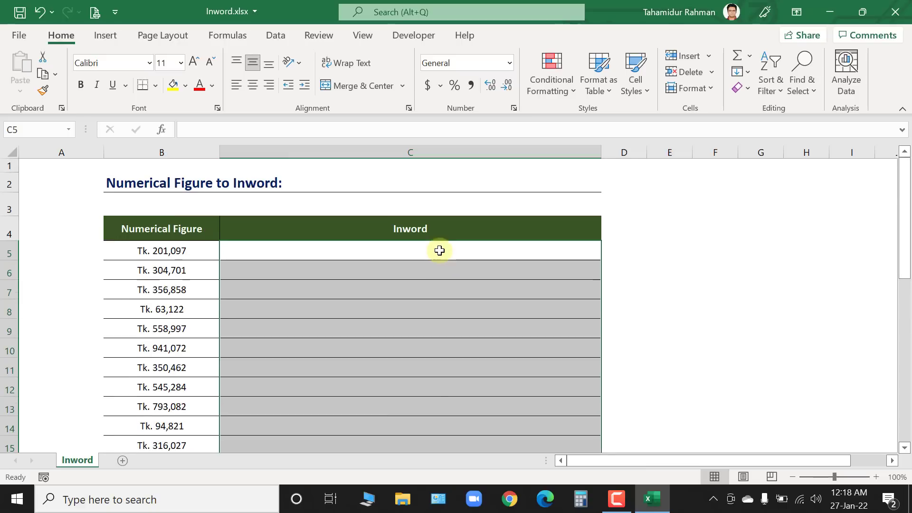
Enter =Inword_Bangla(B5) in C5 and fill the formula down the Inword column to row 35
left_click(407, 251)
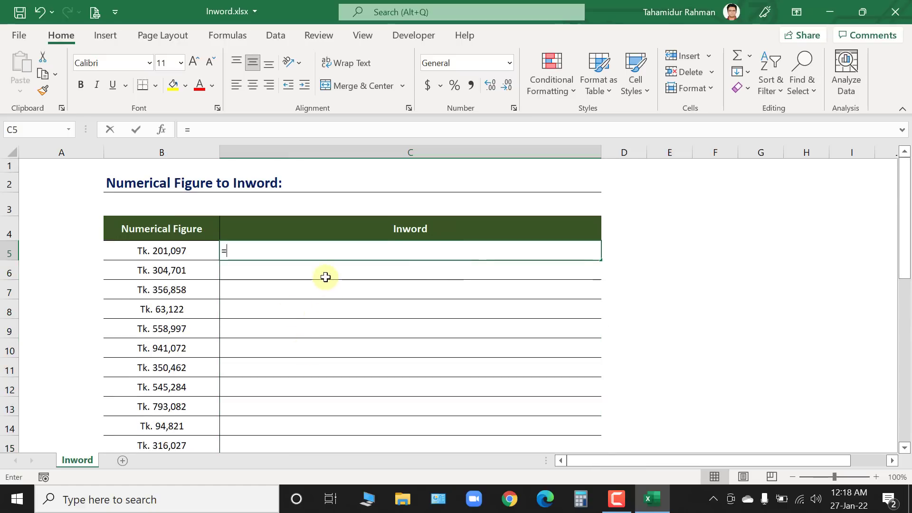
type("=inw")
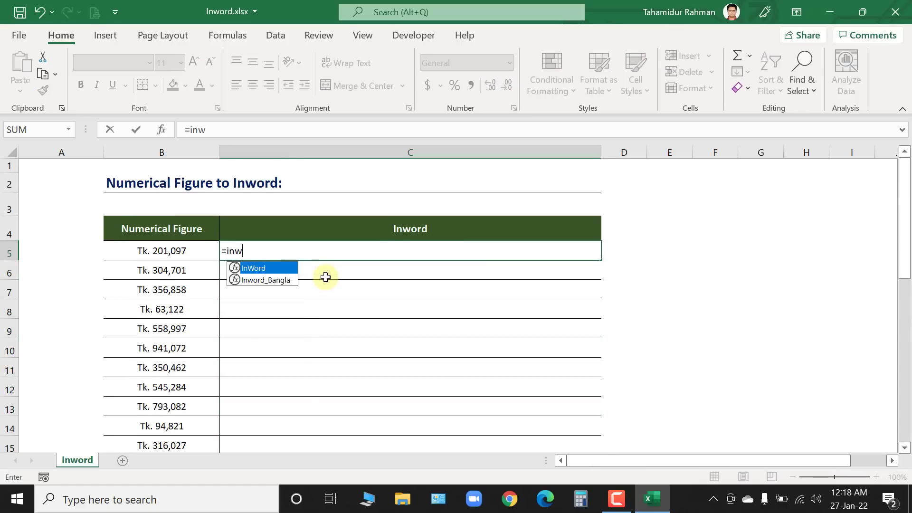
key("Down")
key("Tab")
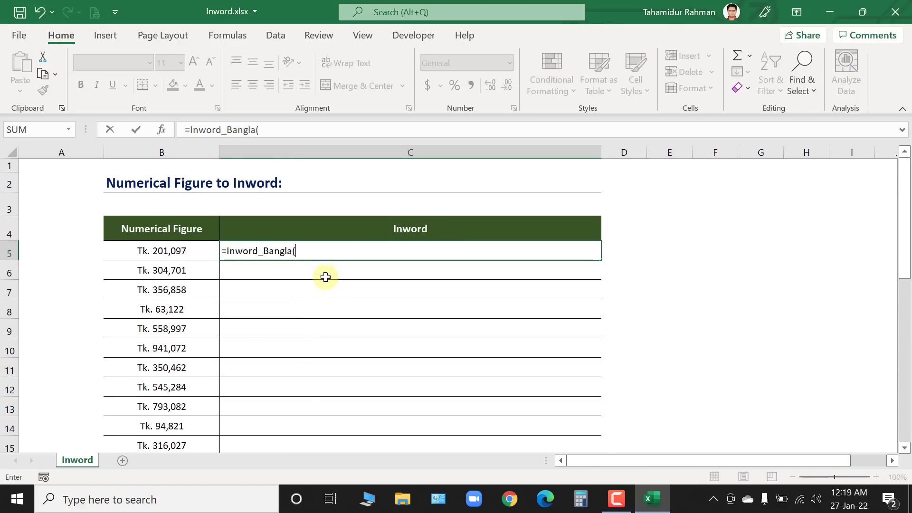
left_click(173, 252)
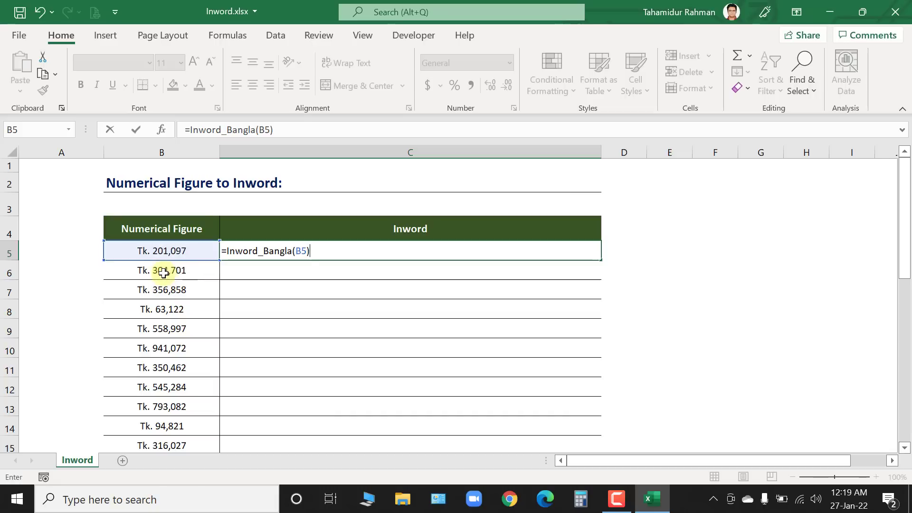
key("Return")
left_click(329, 251)
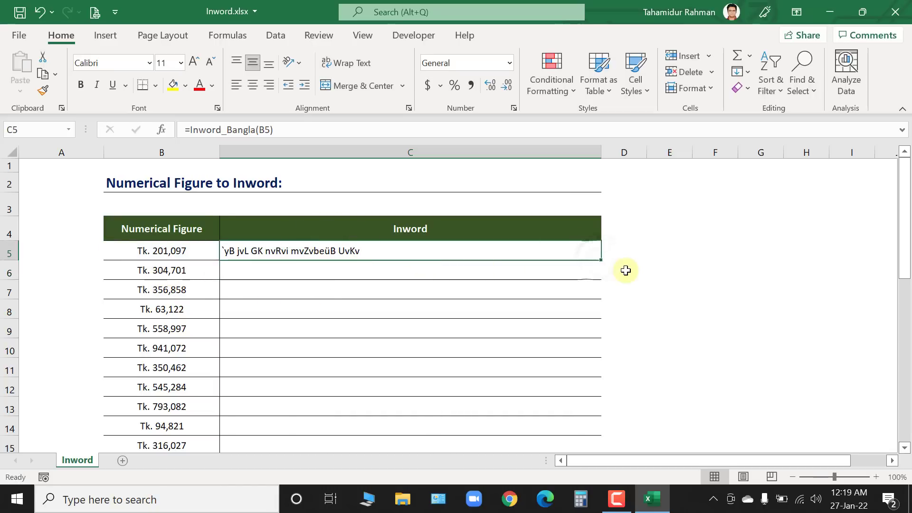
double_click(600, 259)
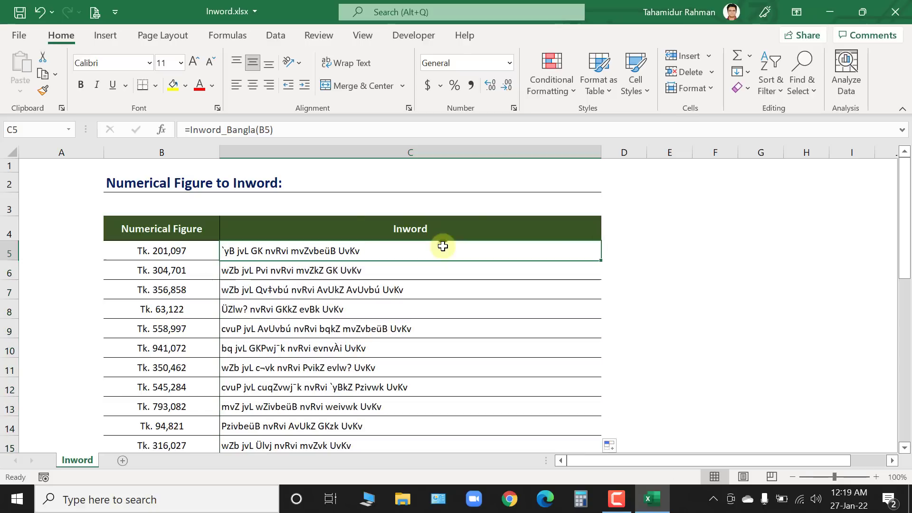
Change the font of the Bangla results in C5:C35 to SutonnyMJ
scroll(442, 246, "down", 7)
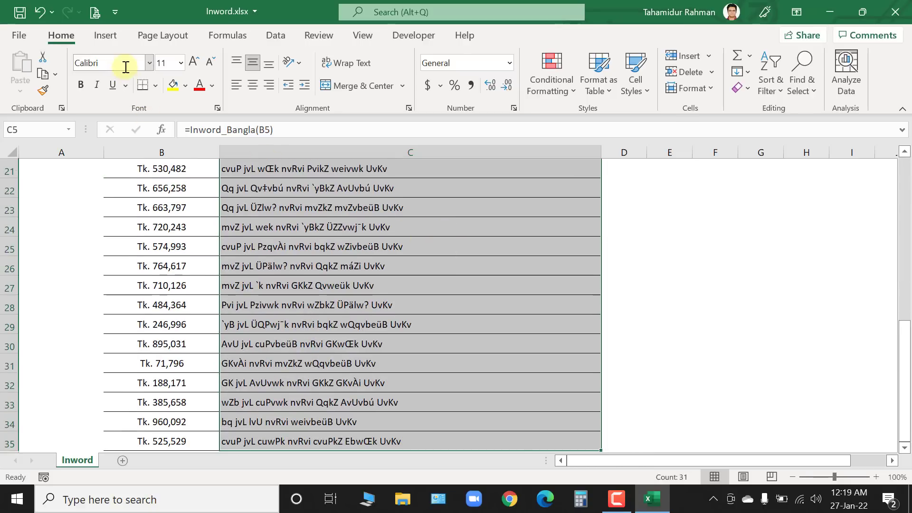
type("SutonnyMJ")
key("Return")
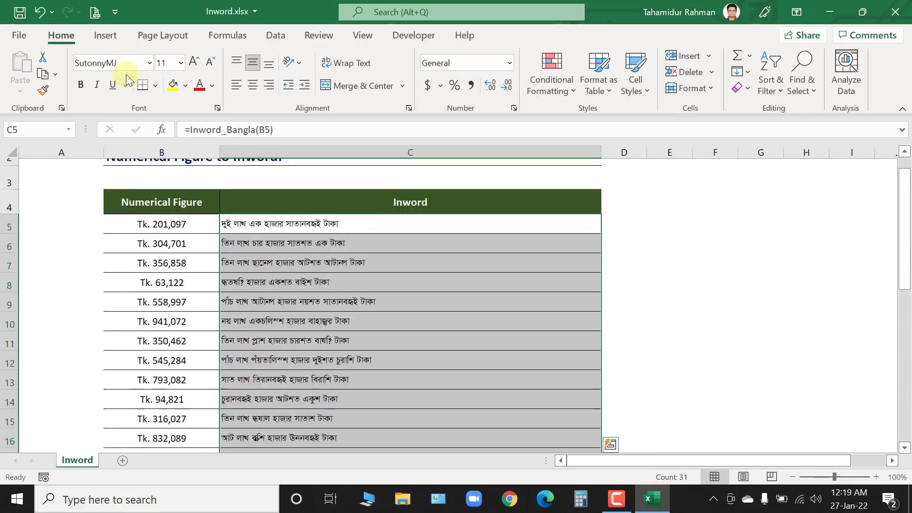
Check the Bangla wording of several converted amounts in the Inword column, including C5, C6, C8 and C10
left_click(273, 250)
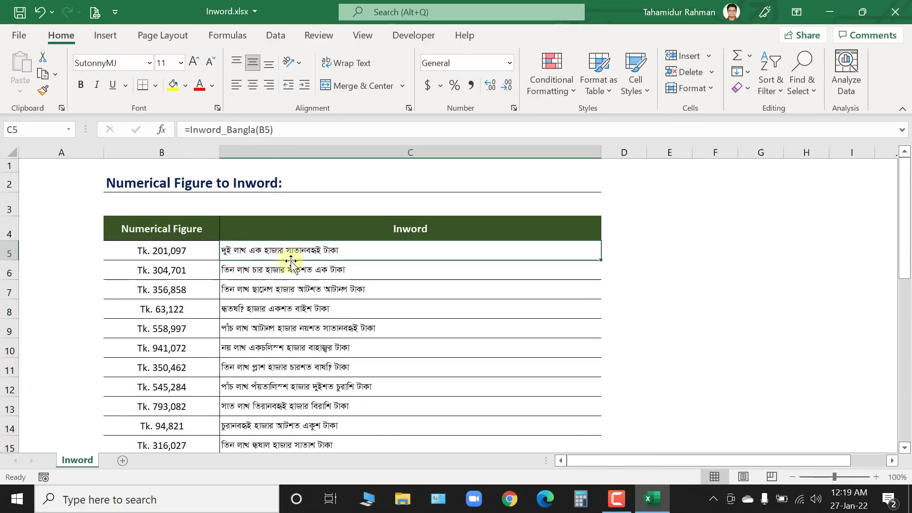
left_click(313, 270)
left_click(307, 309)
scroll(354, 323, "down", 1)
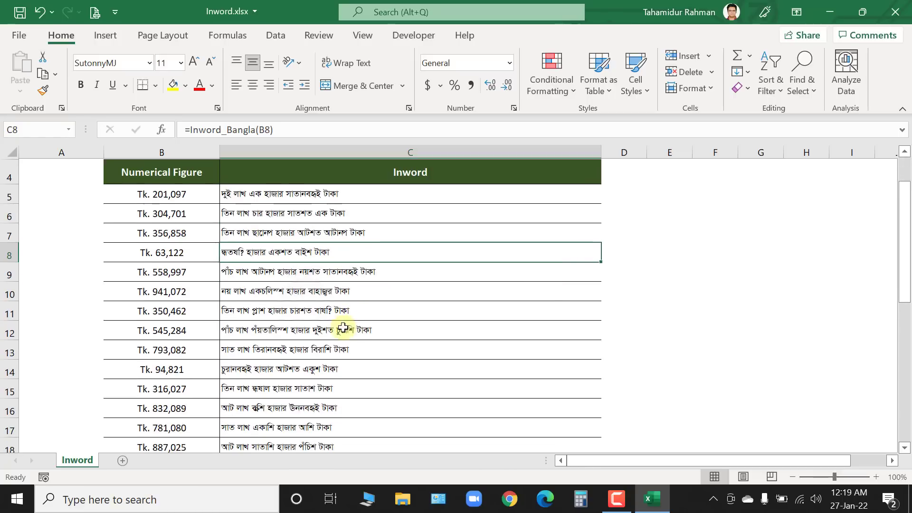
left_click(324, 296)
scroll(354, 368, "up", 1)
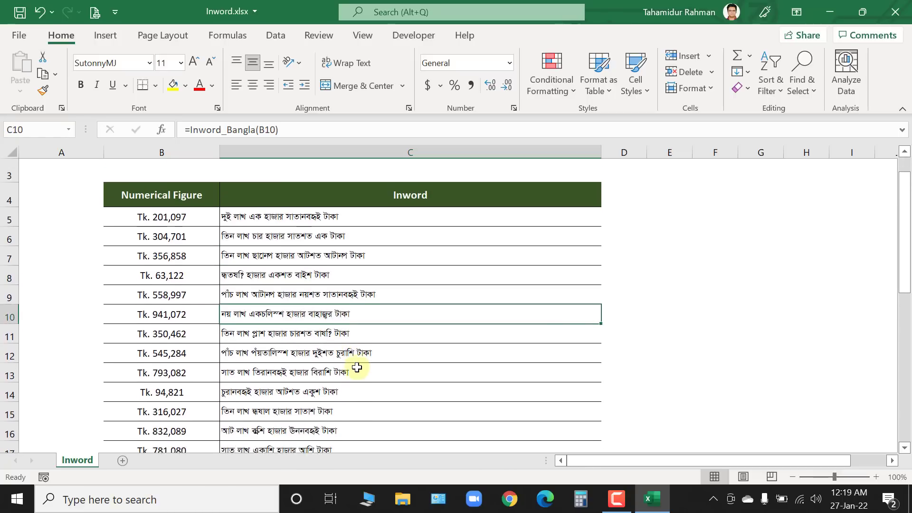
Replace the Bangla results with =InWord(B5) in C5, formatted in Calibri Light, and fill the formula down to C35
left_click(320, 250)
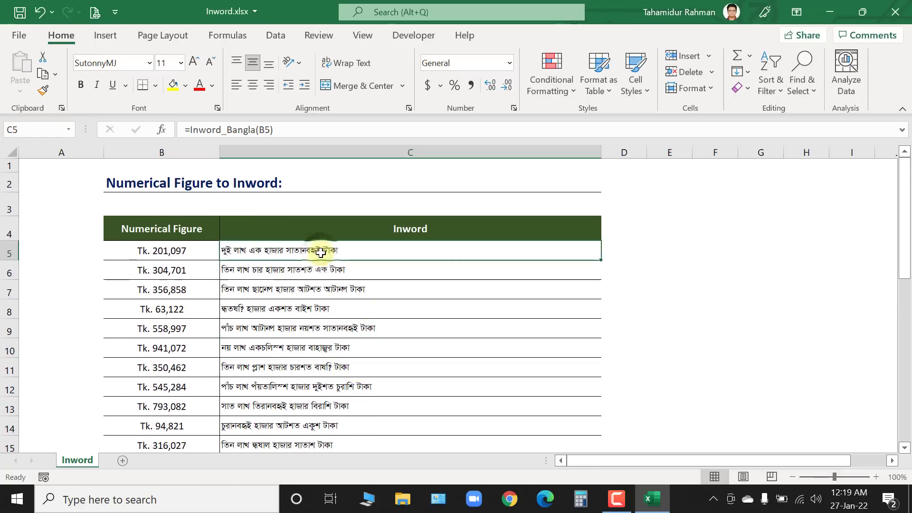
key("ctrl+shift+Down")
left_click(306, 253)
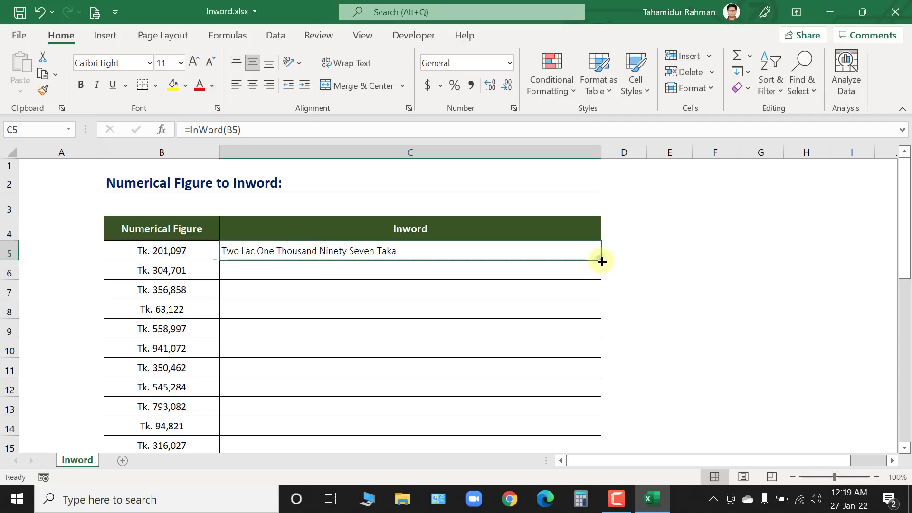
double_click(601, 261)
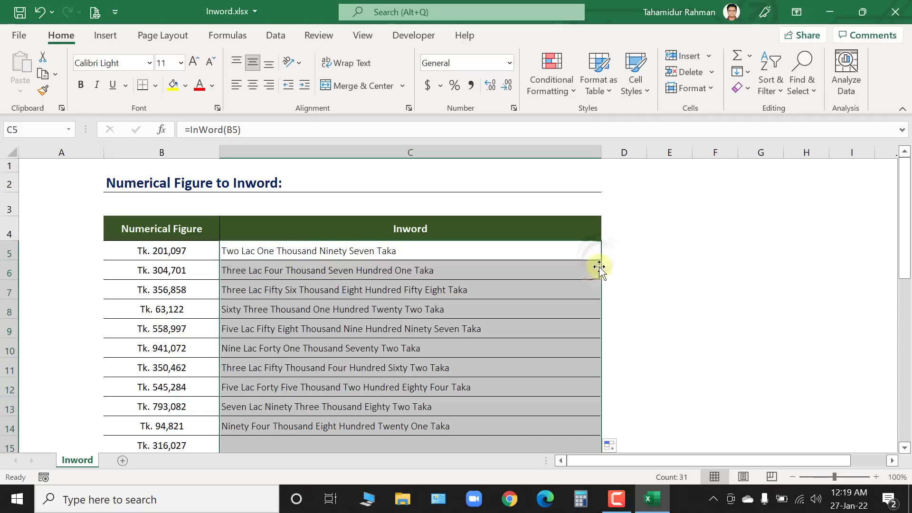
left_click(417, 328)
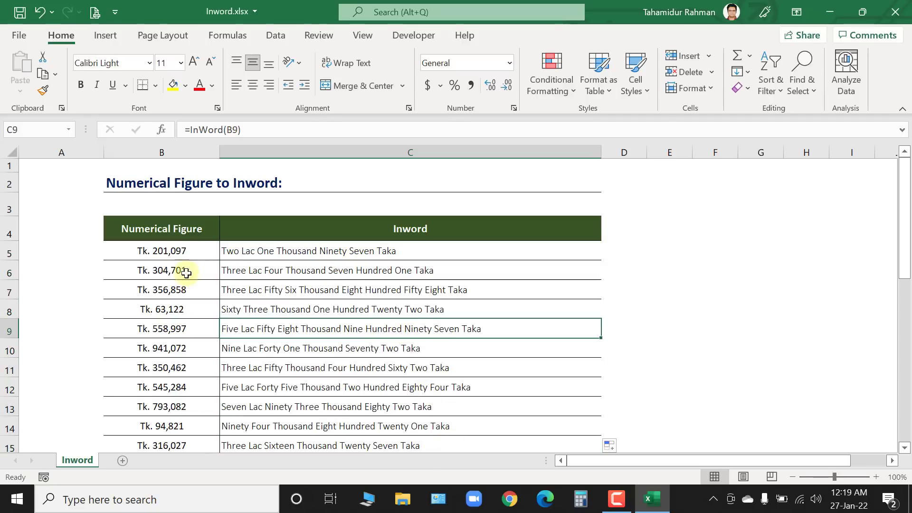
Change the amount in B5 to 653 to test the InWord conversion
left_click(307, 256)
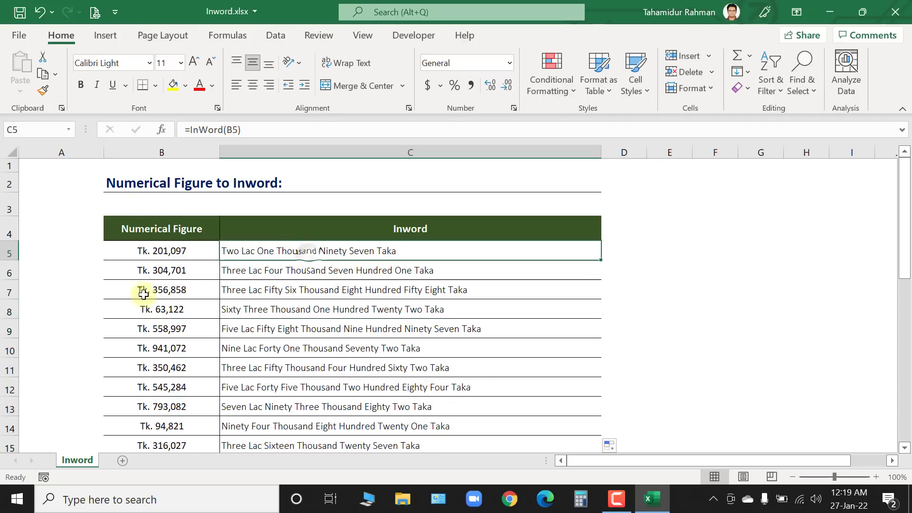
left_click(128, 253)
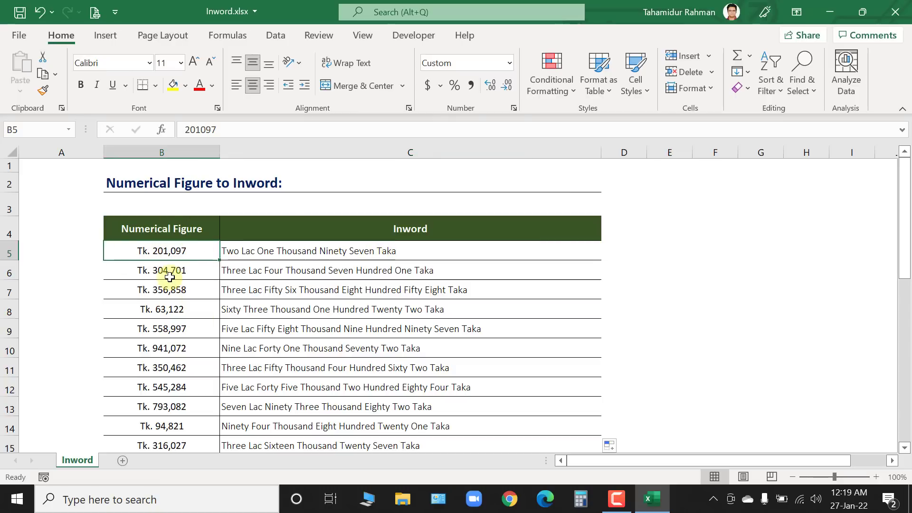
type("65")
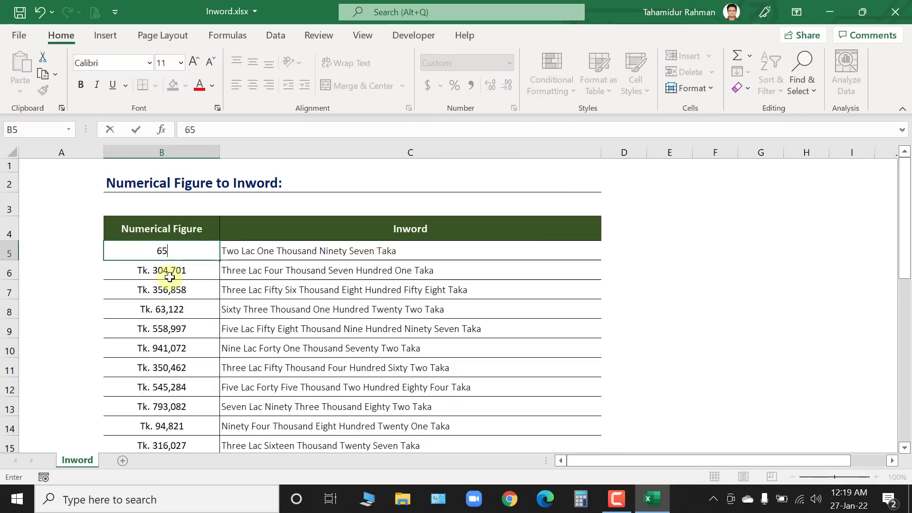
type("3")
key("Return")
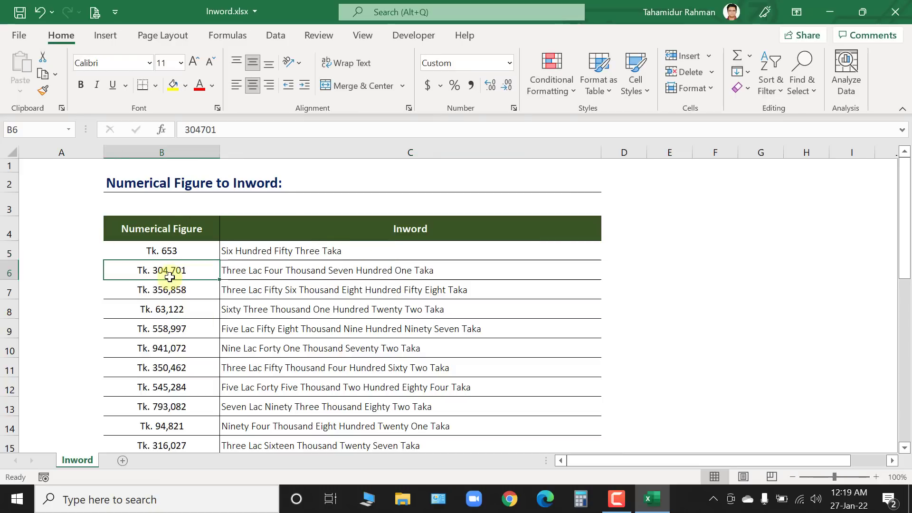
Change the font of the Inword results in C5:C35 to Calibri
left_click(299, 249)
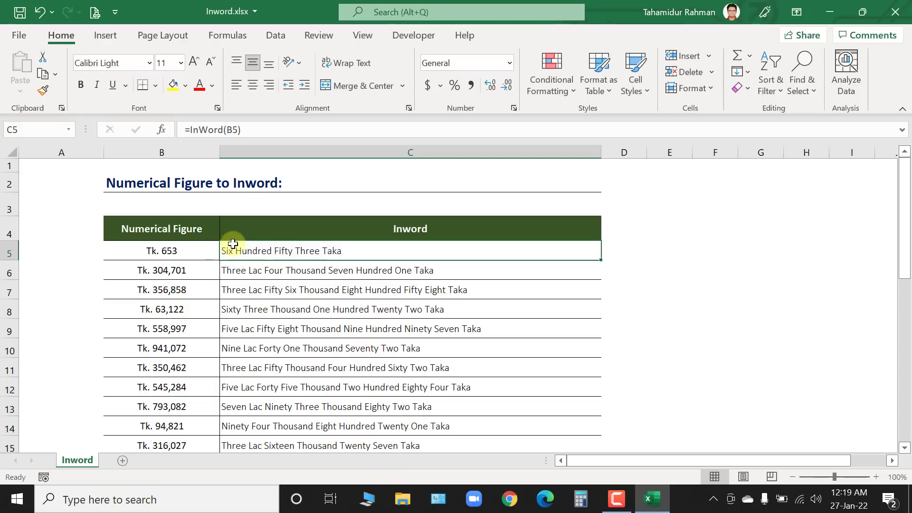
key("ctrl+shift+Down")
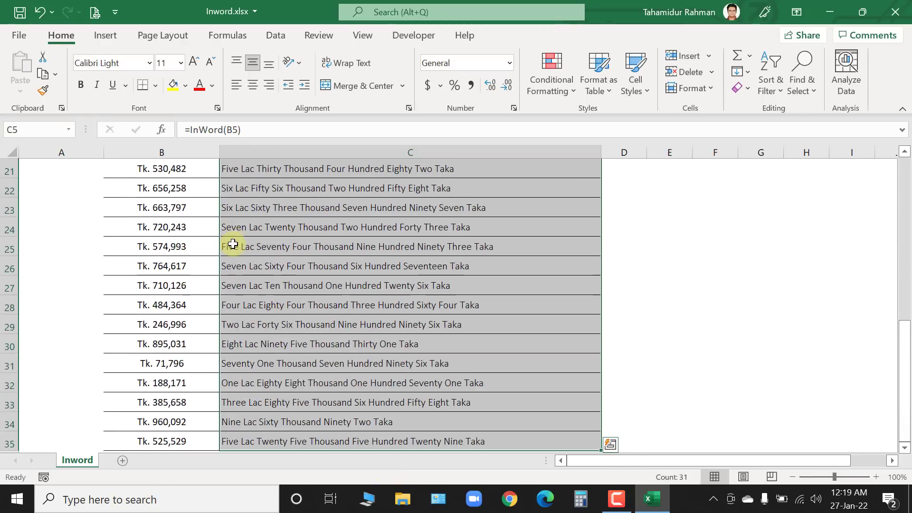
left_click(150, 64)
left_click(123, 124)
left_click(375, 223)
key("ctrl+Up")
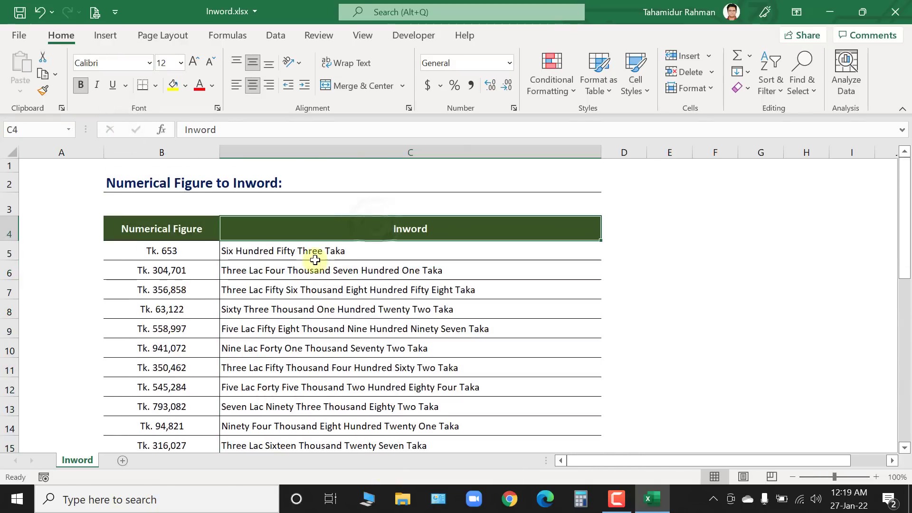
Change the amount in B5 to 565.87, shown with two decimal places, to test the conversion of Paisa
left_click(315, 250)
left_click(159, 252)
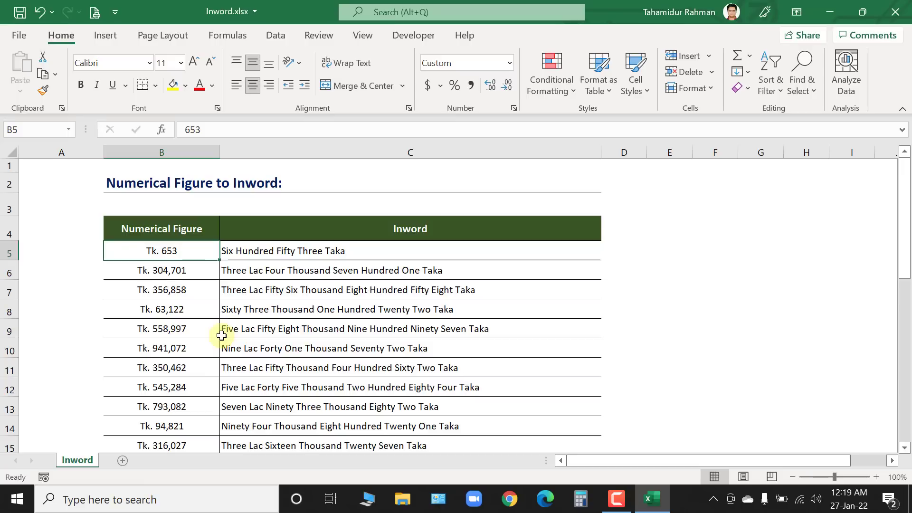
type("565.87")
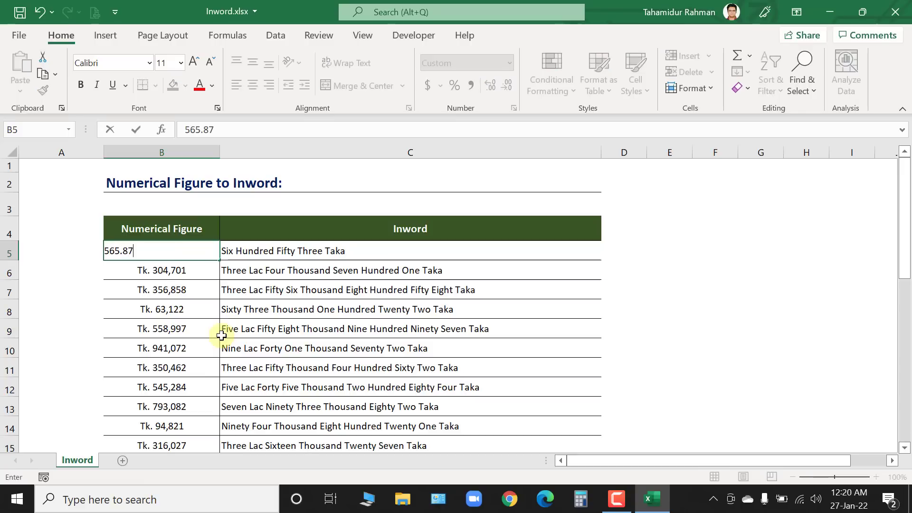
key("Return")
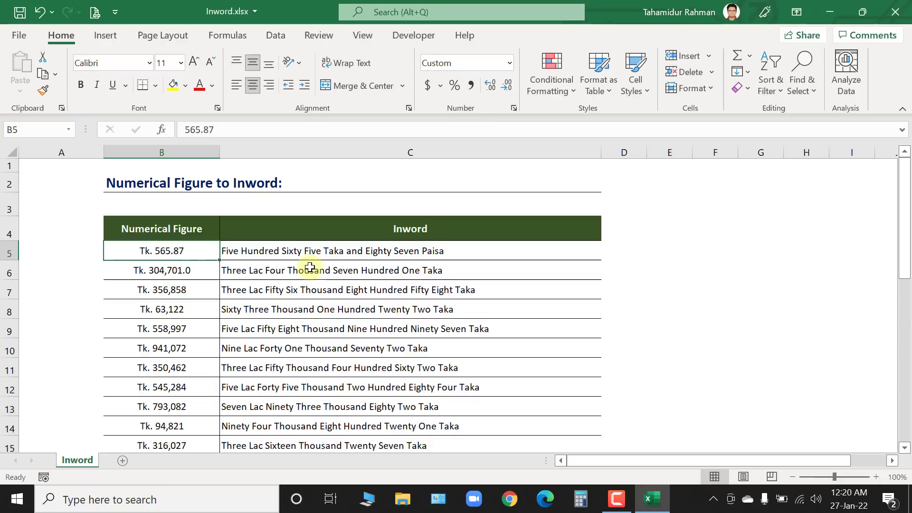
left_click(310, 252)
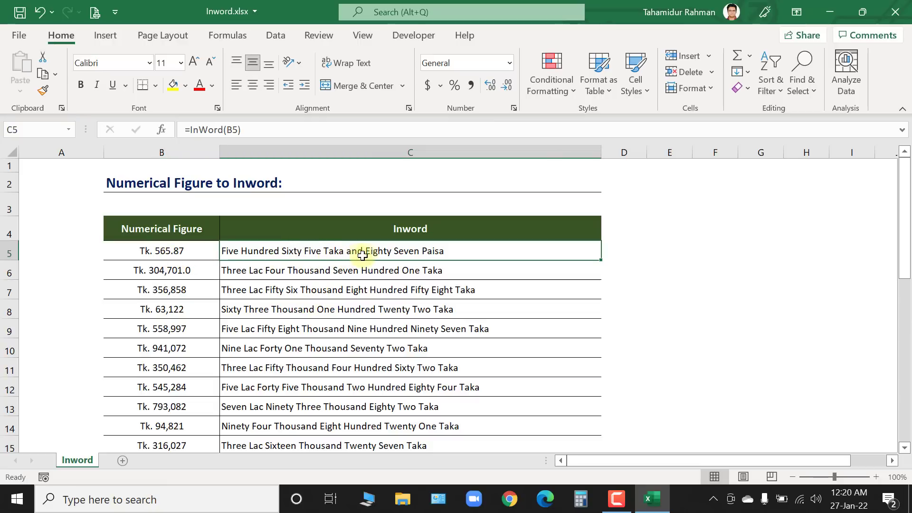
Format all amounts in B5:B35 to show two decimal places
left_click(173, 270)
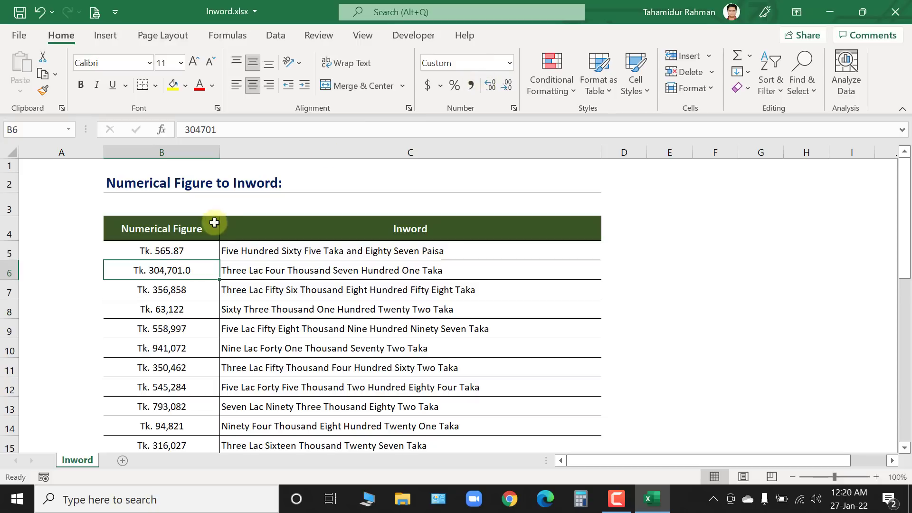
left_click(197, 244)
key("ctrl+shift+Down")
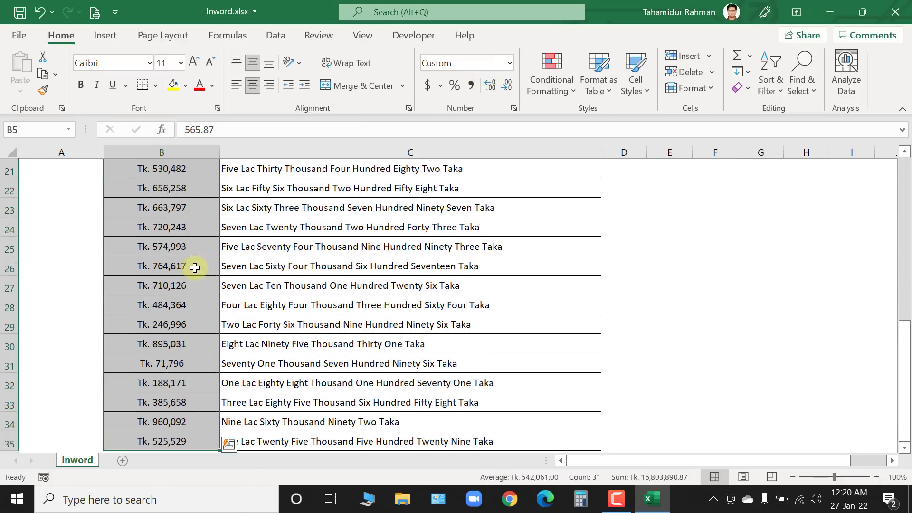
left_click(488, 85)
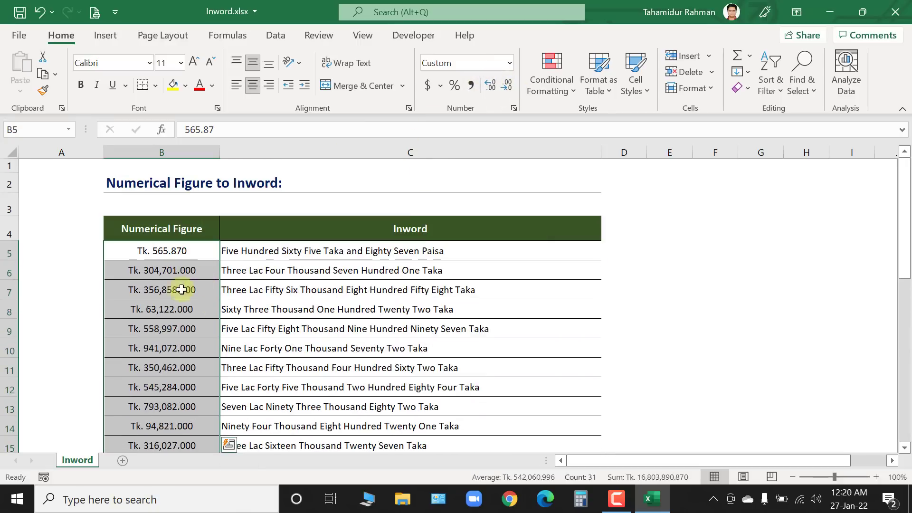
left_click(508, 86)
left_click(507, 86)
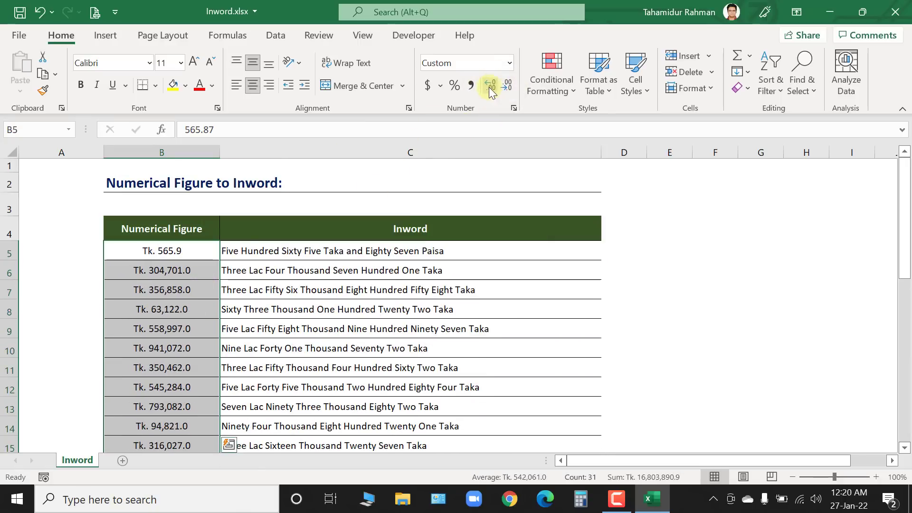
left_click(489, 87)
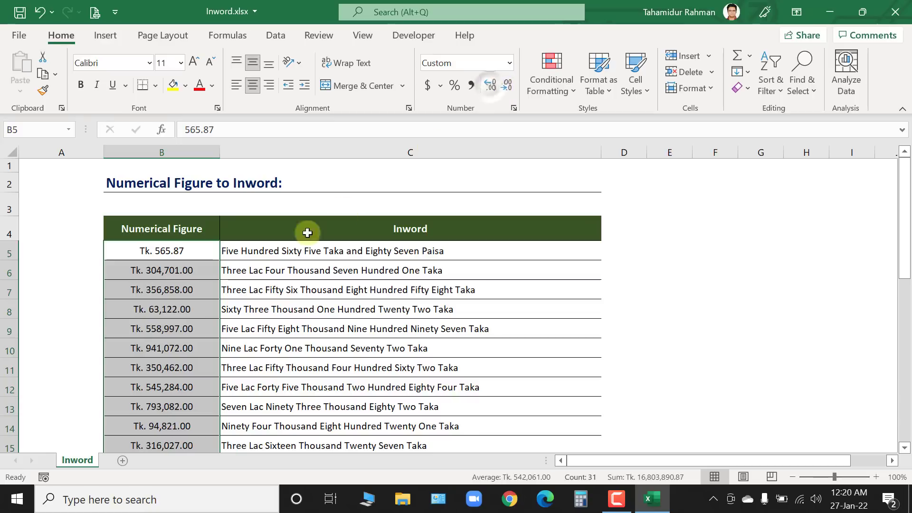
Change the amount in B6 to 7664.67 and check its wording in C6
left_click(185, 269)
type("7,664")
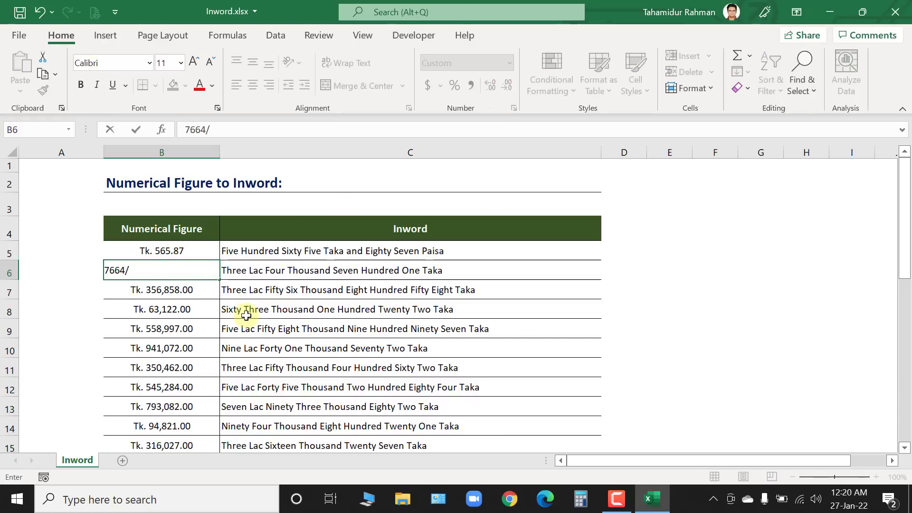
type(".67")
key("Return")
key("Up")
key("Right")
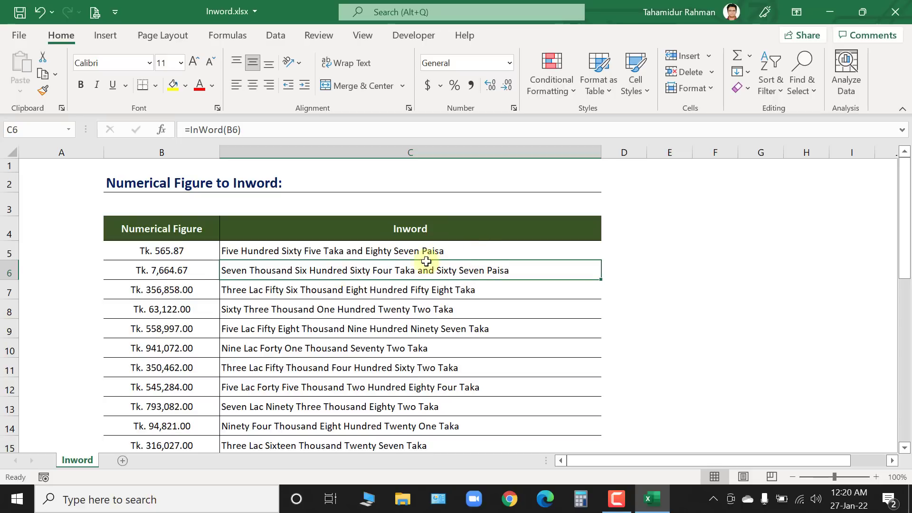
Extend the formula in C5 to =InWord(B5)&" Only." so the wording ends with Only
left_click(481, 248)
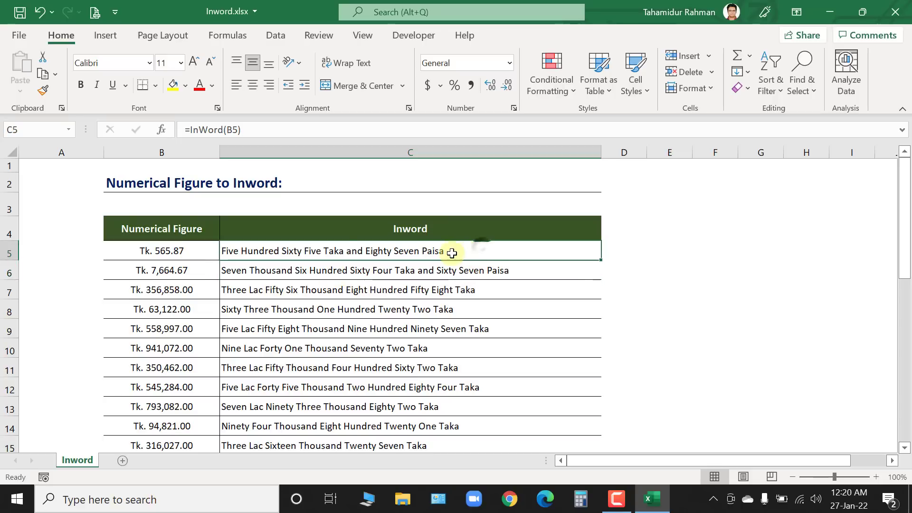
left_click(337, 128)
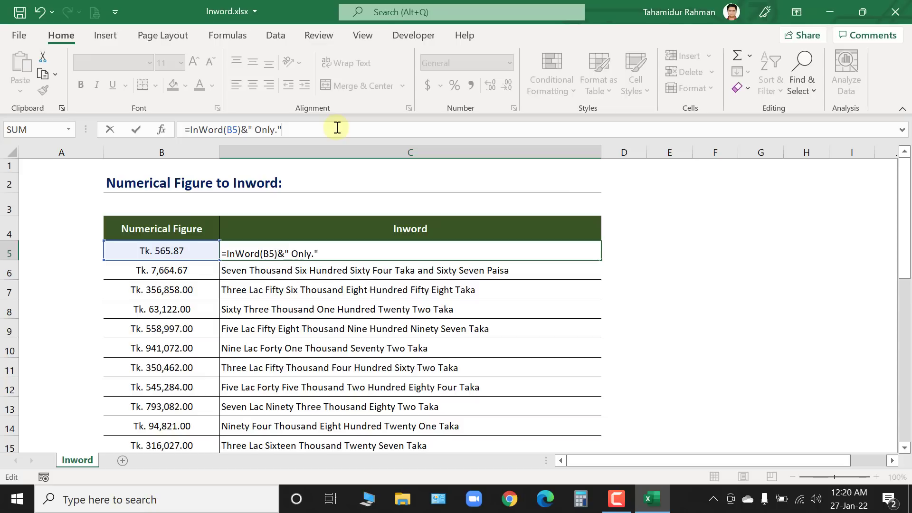
key("Return")
left_click(521, 233)
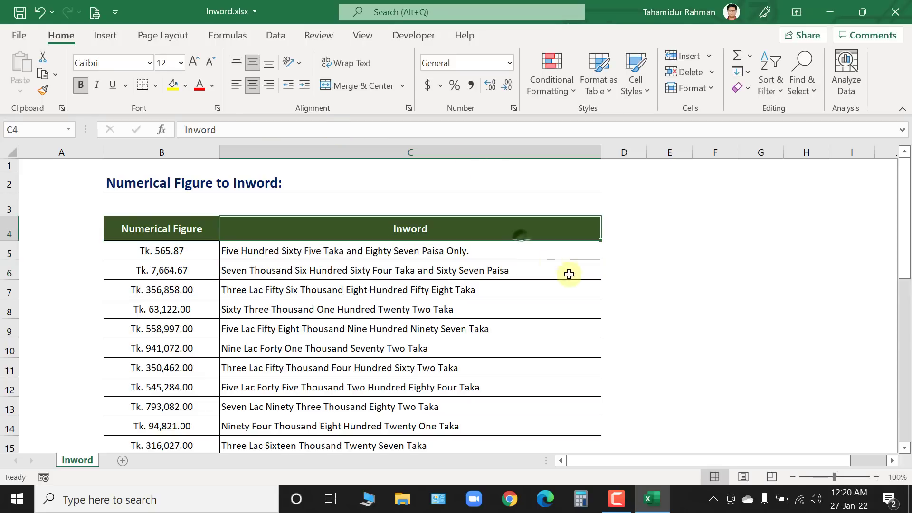
Fill the extended C5 formula down to C35 and look over the results through the last row
left_click(594, 254)
double_click(601, 259)
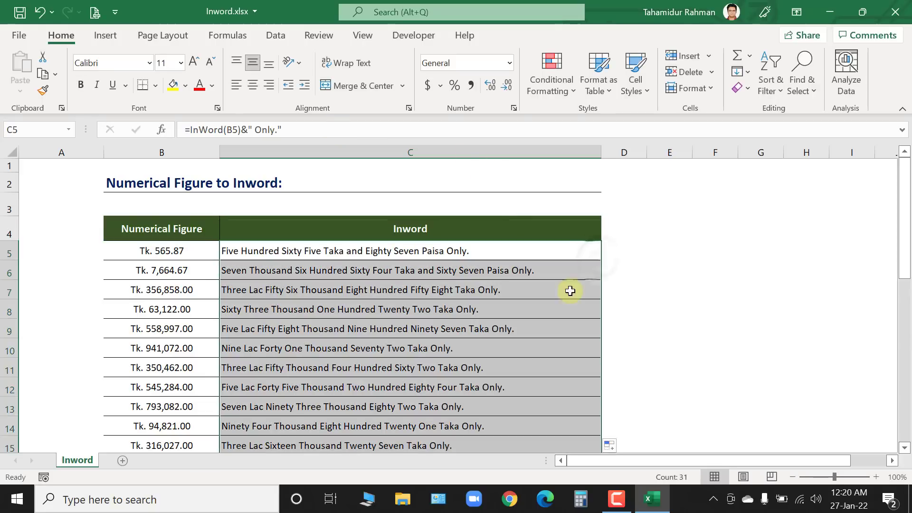
left_click(542, 306)
scroll(478, 344, "down", 7)
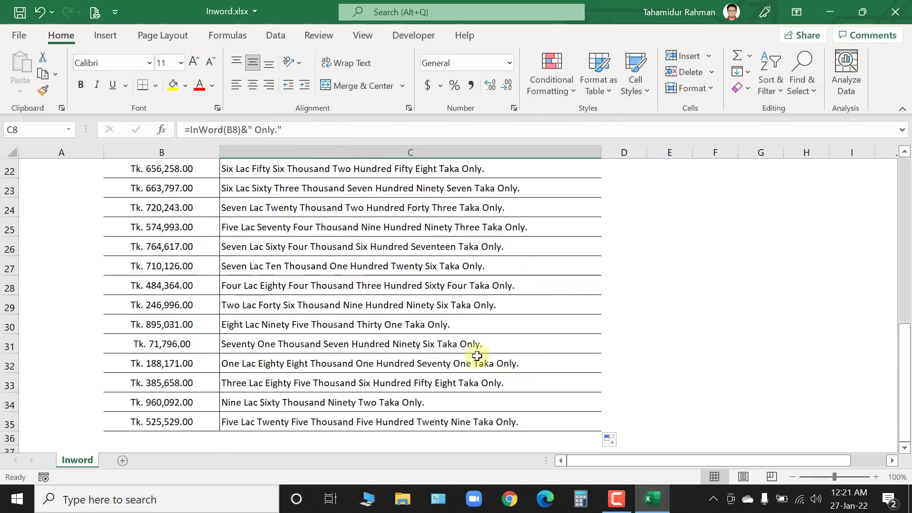
scroll(477, 355, "up", 7)
left_click(200, 230)
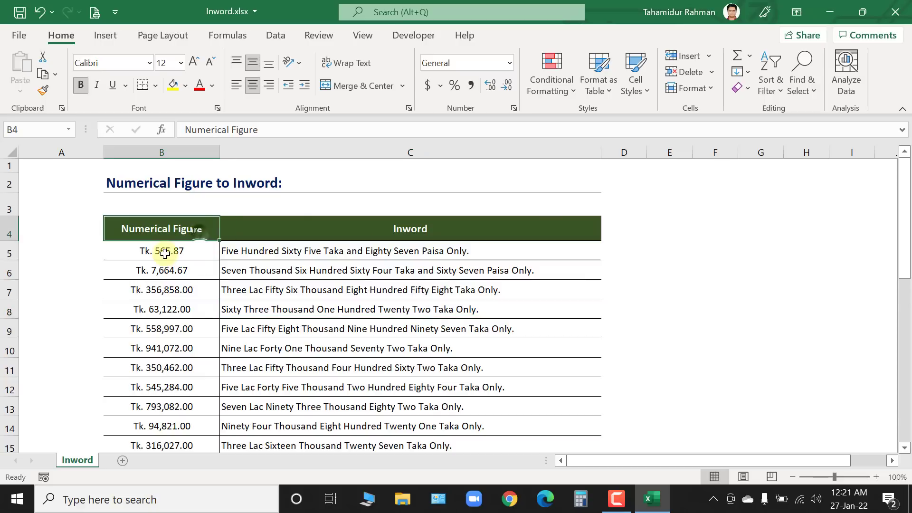